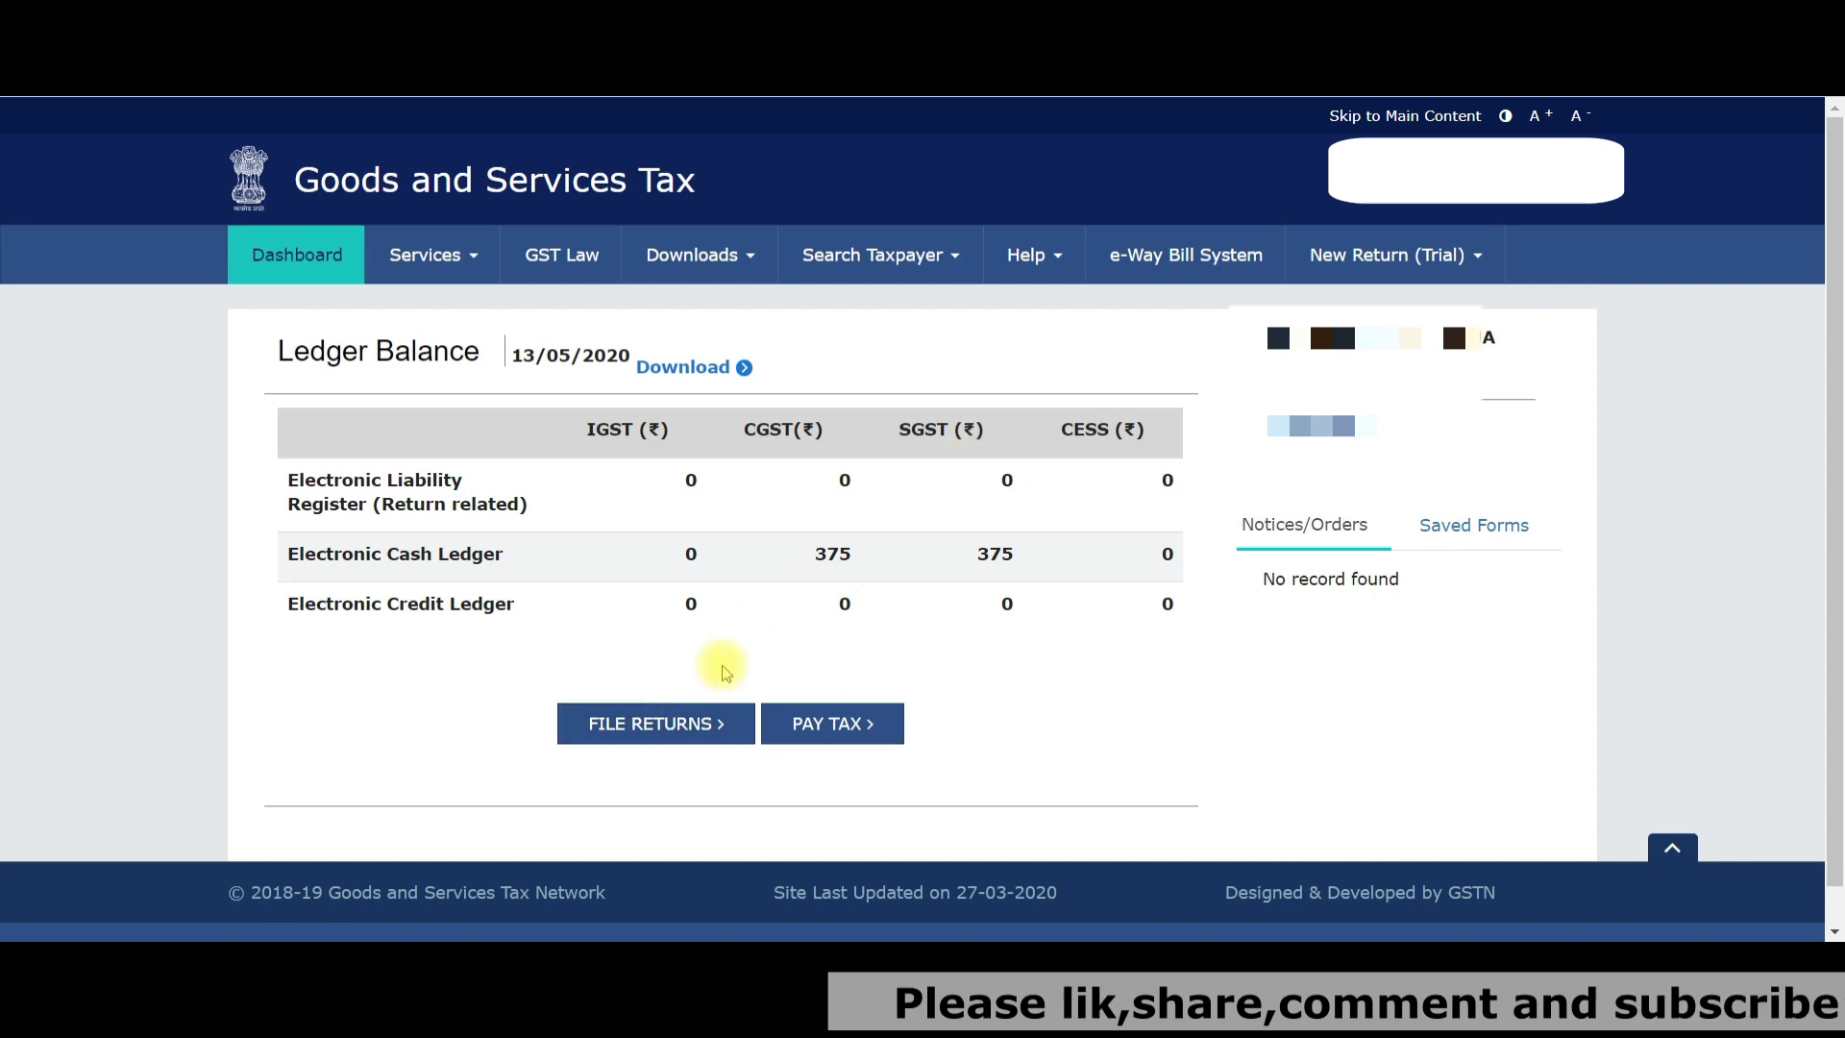
Open return filing and search for financial year 2020-21 with April as the return filing period
{"action": "left_click", "coordinate": [690, 728]}
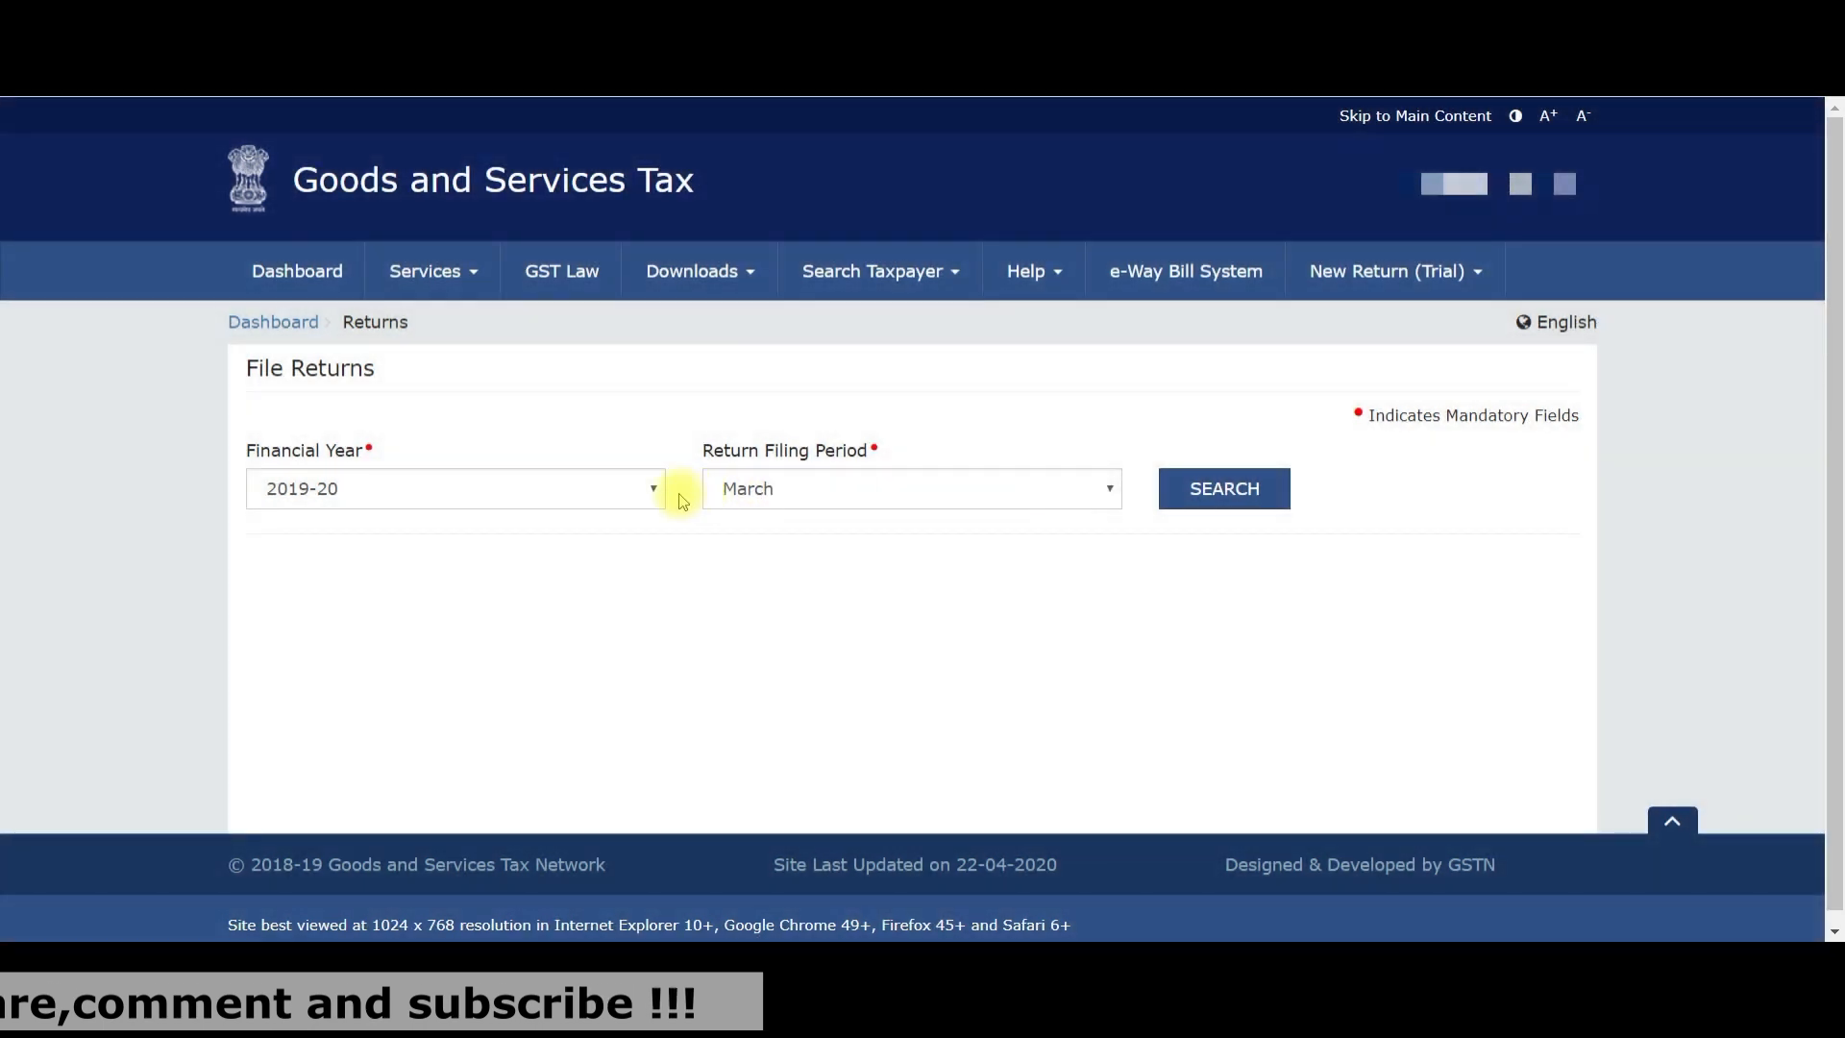
{"action": "left_click", "coordinate": [660, 490]}
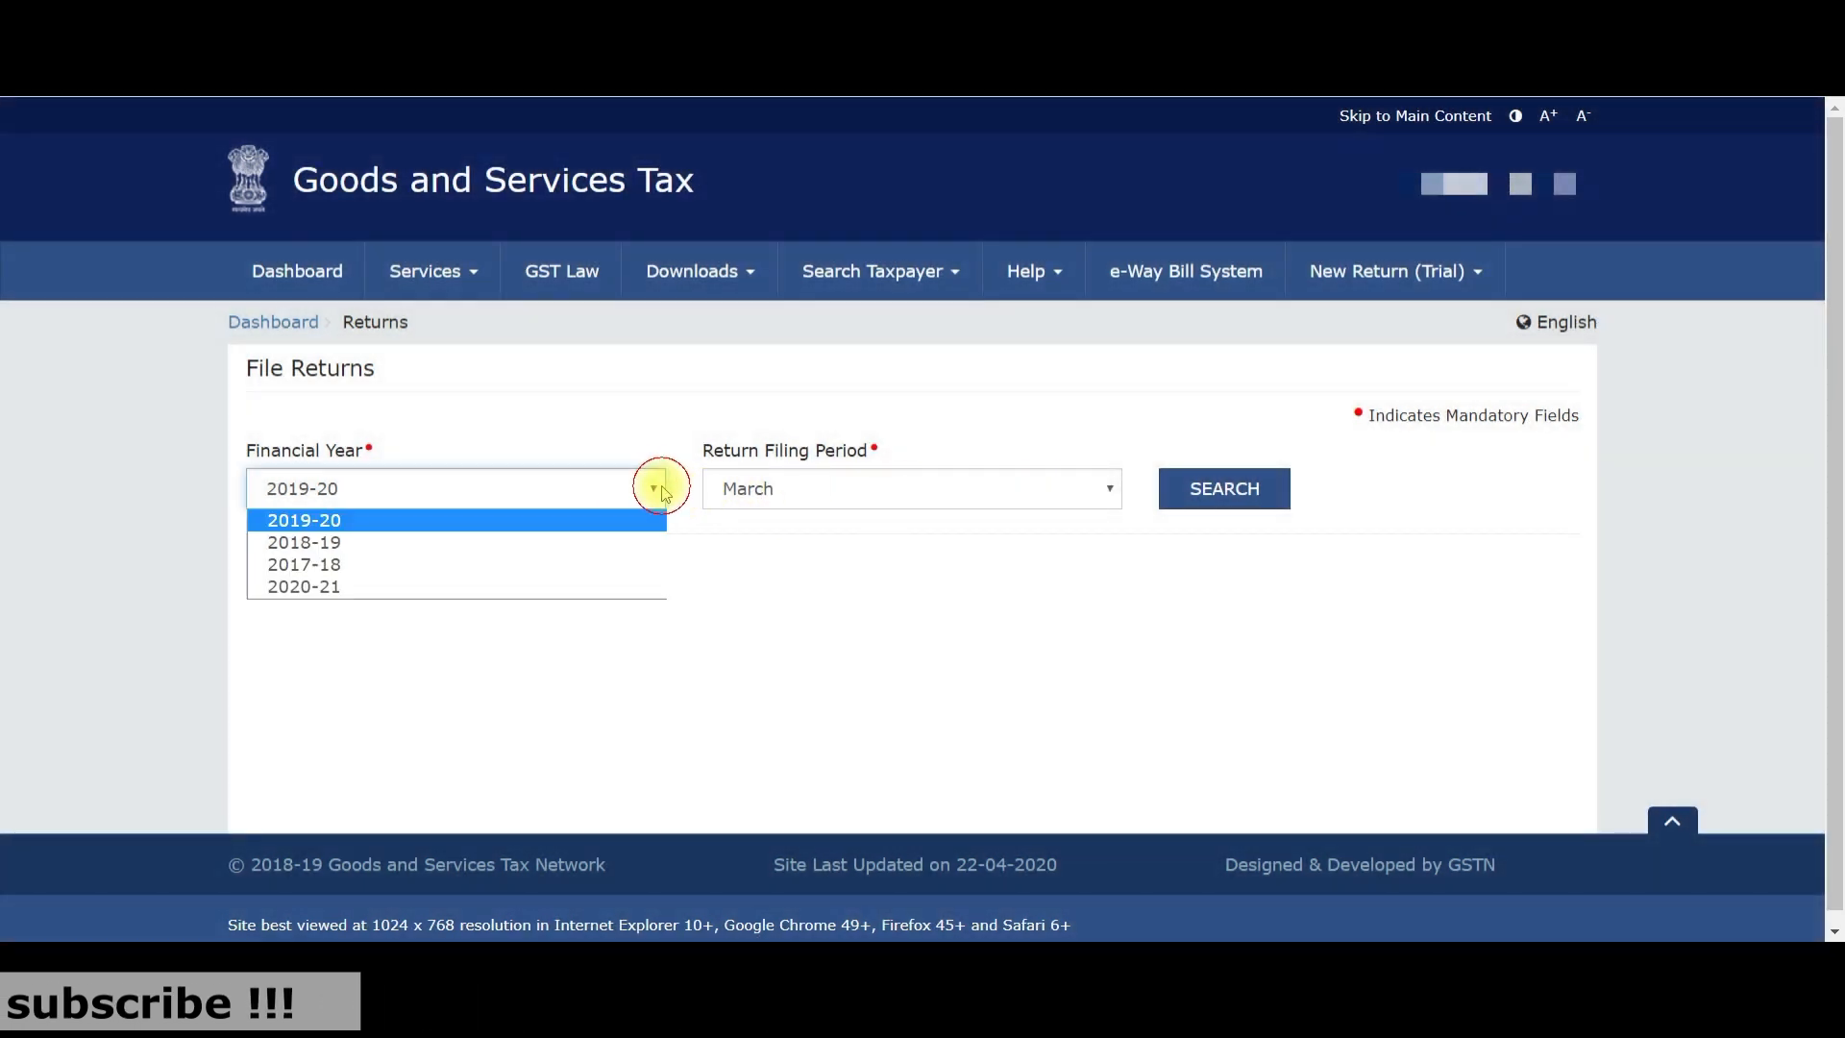
{"action": "left_click", "coordinate": [569, 584]}
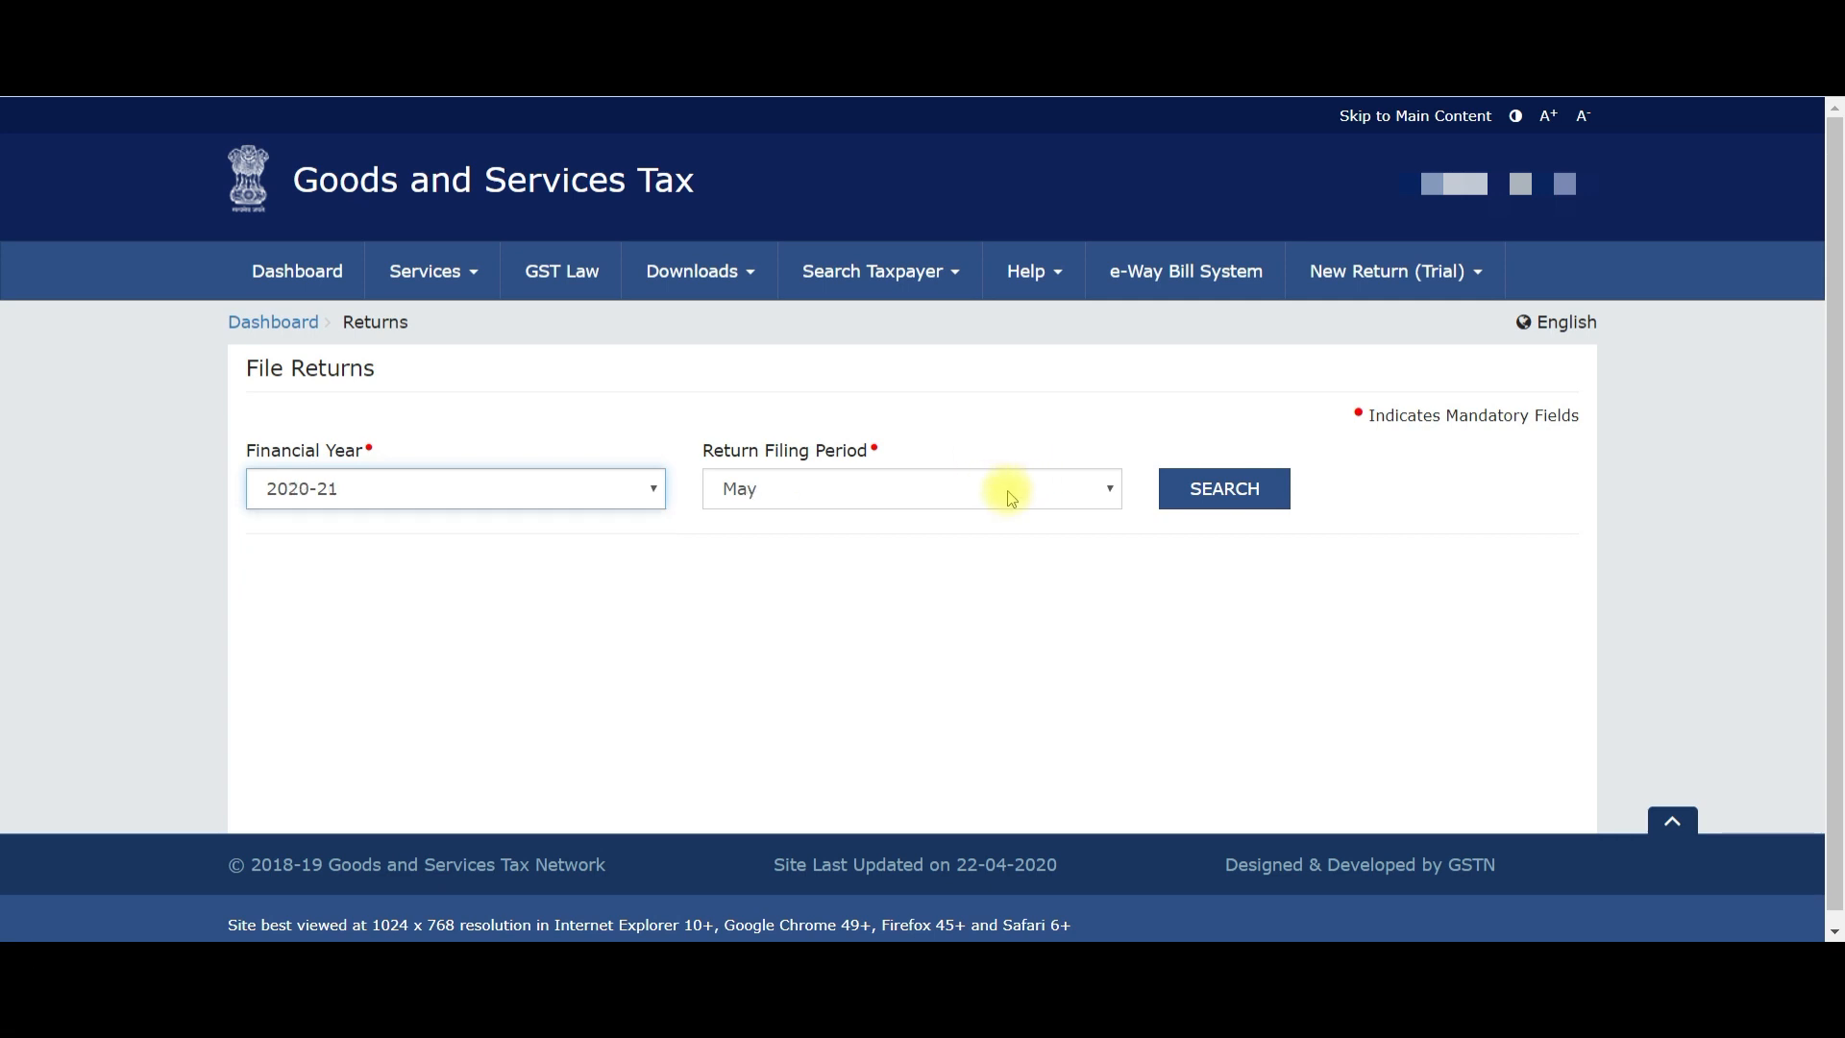
{"action": "left_click", "coordinate": [1110, 490]}
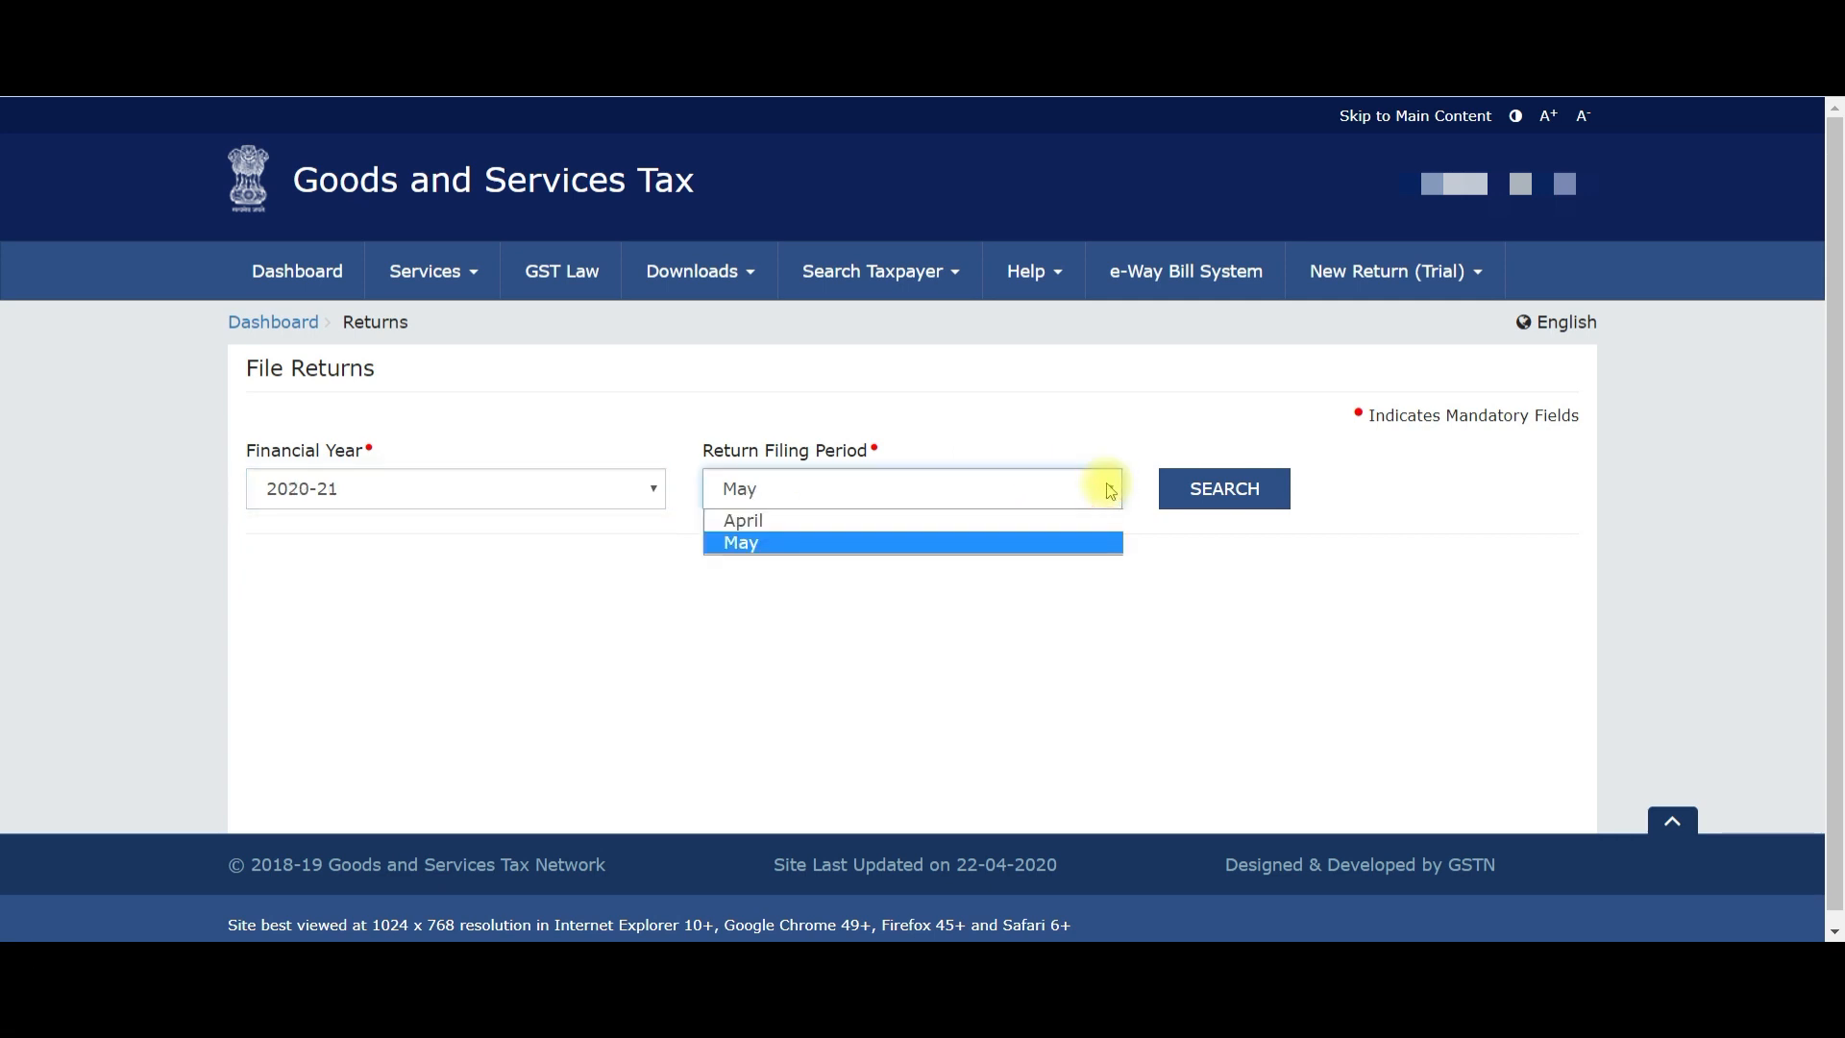
{"action": "left_click", "coordinate": [988, 522]}
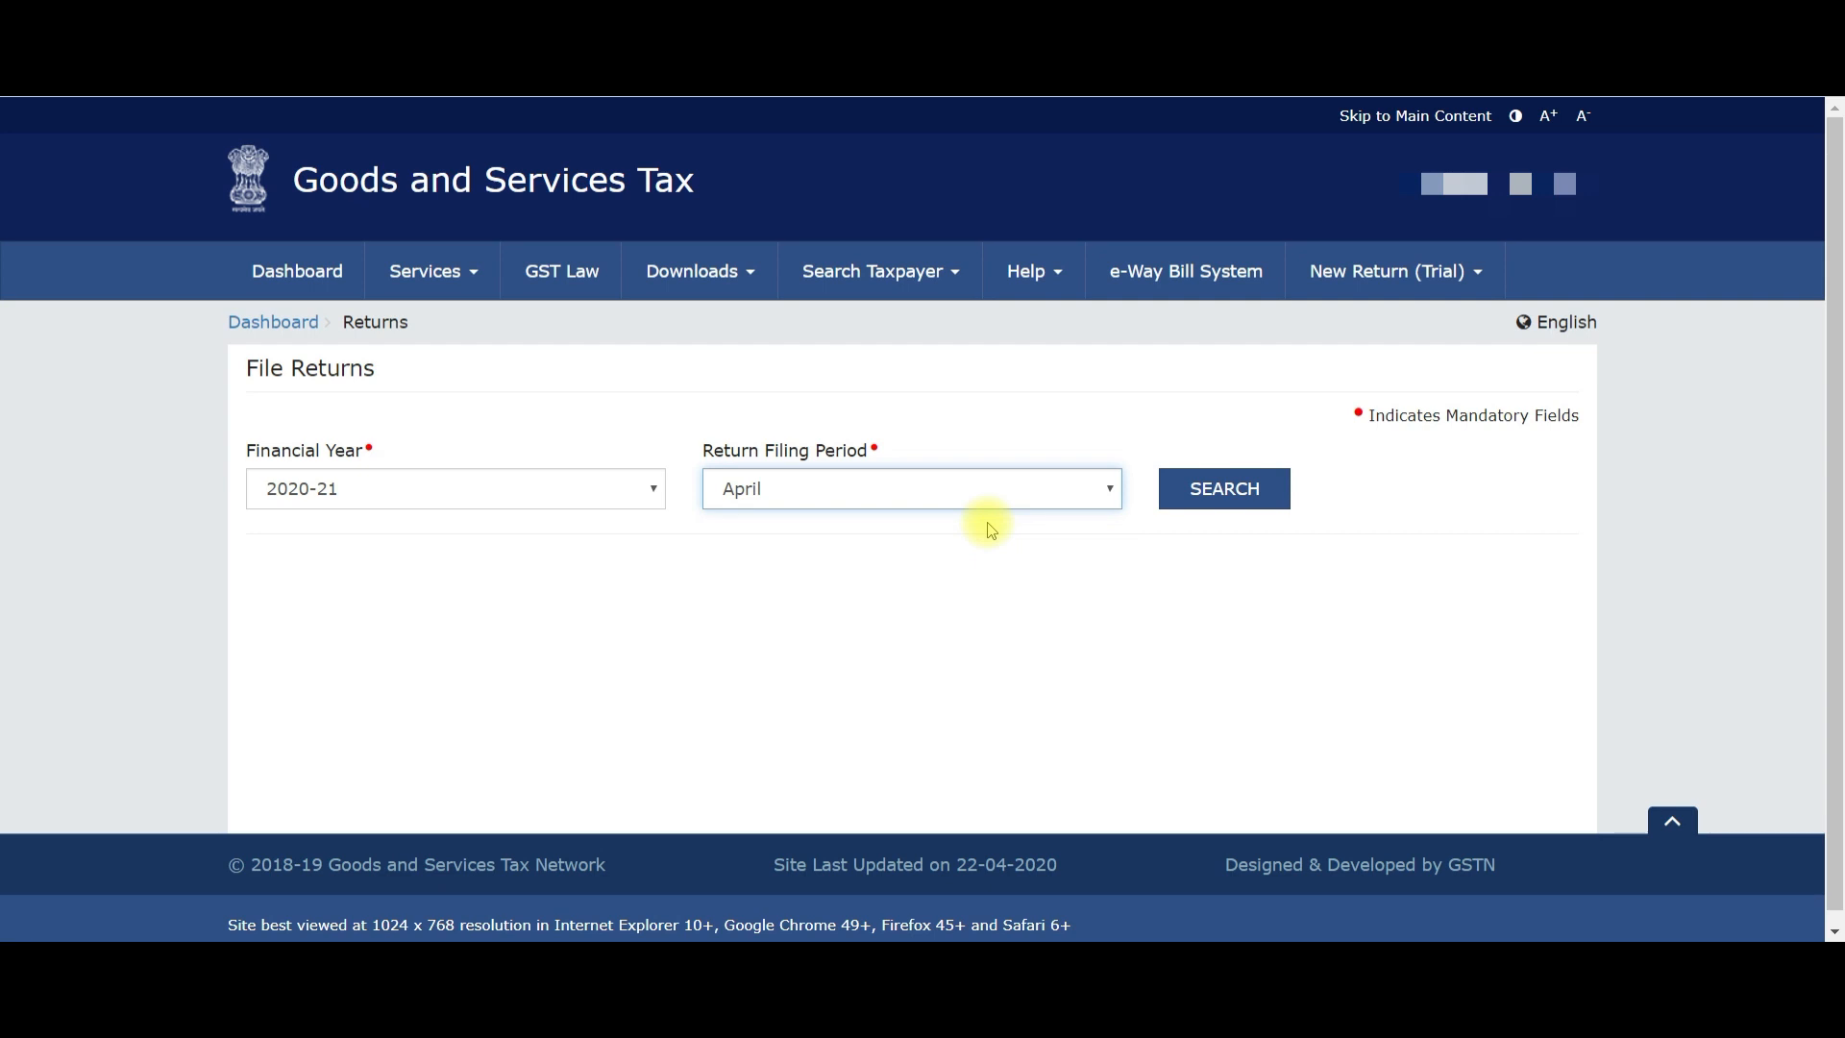
{"action": "left_click", "coordinate": [1268, 492]}
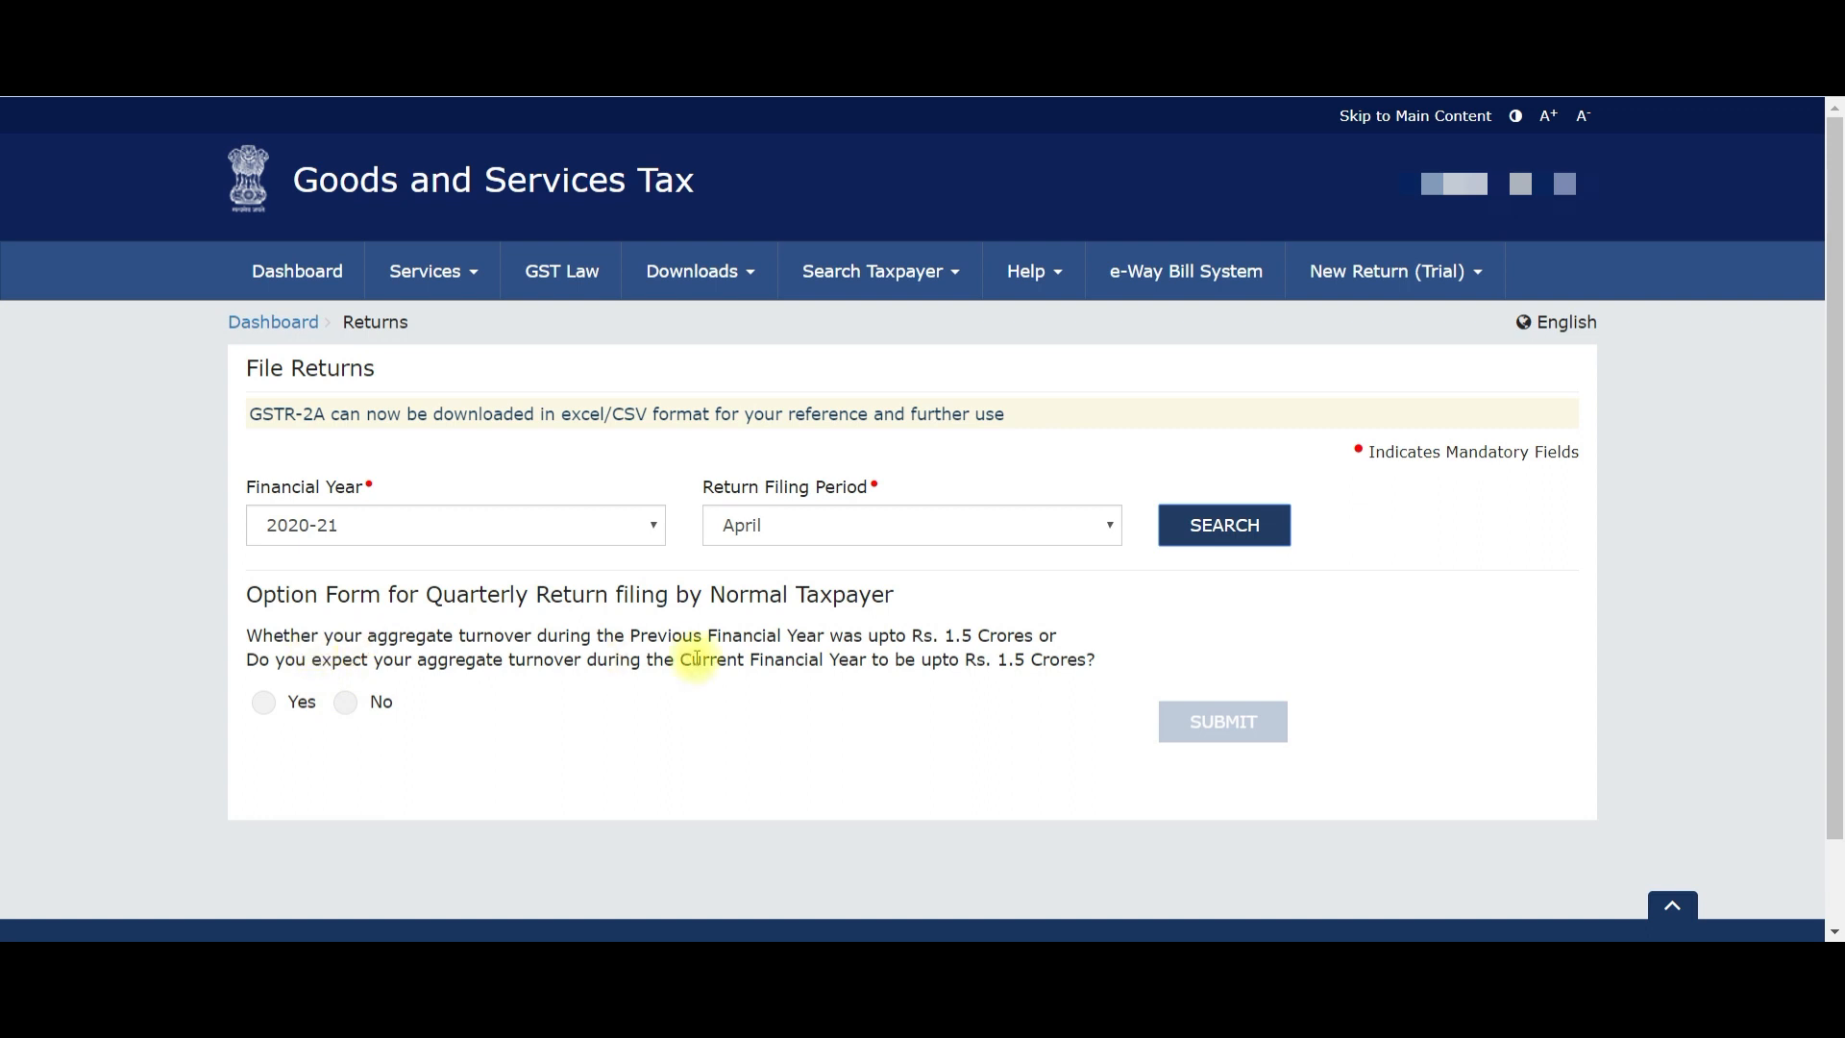
Declare aggregate turnover up to Rs. 1.5 Crores as Yes, then submit and confirm the option for quarterly GSTR-1 filing
{"action": "left_click", "coordinate": [344, 704]}
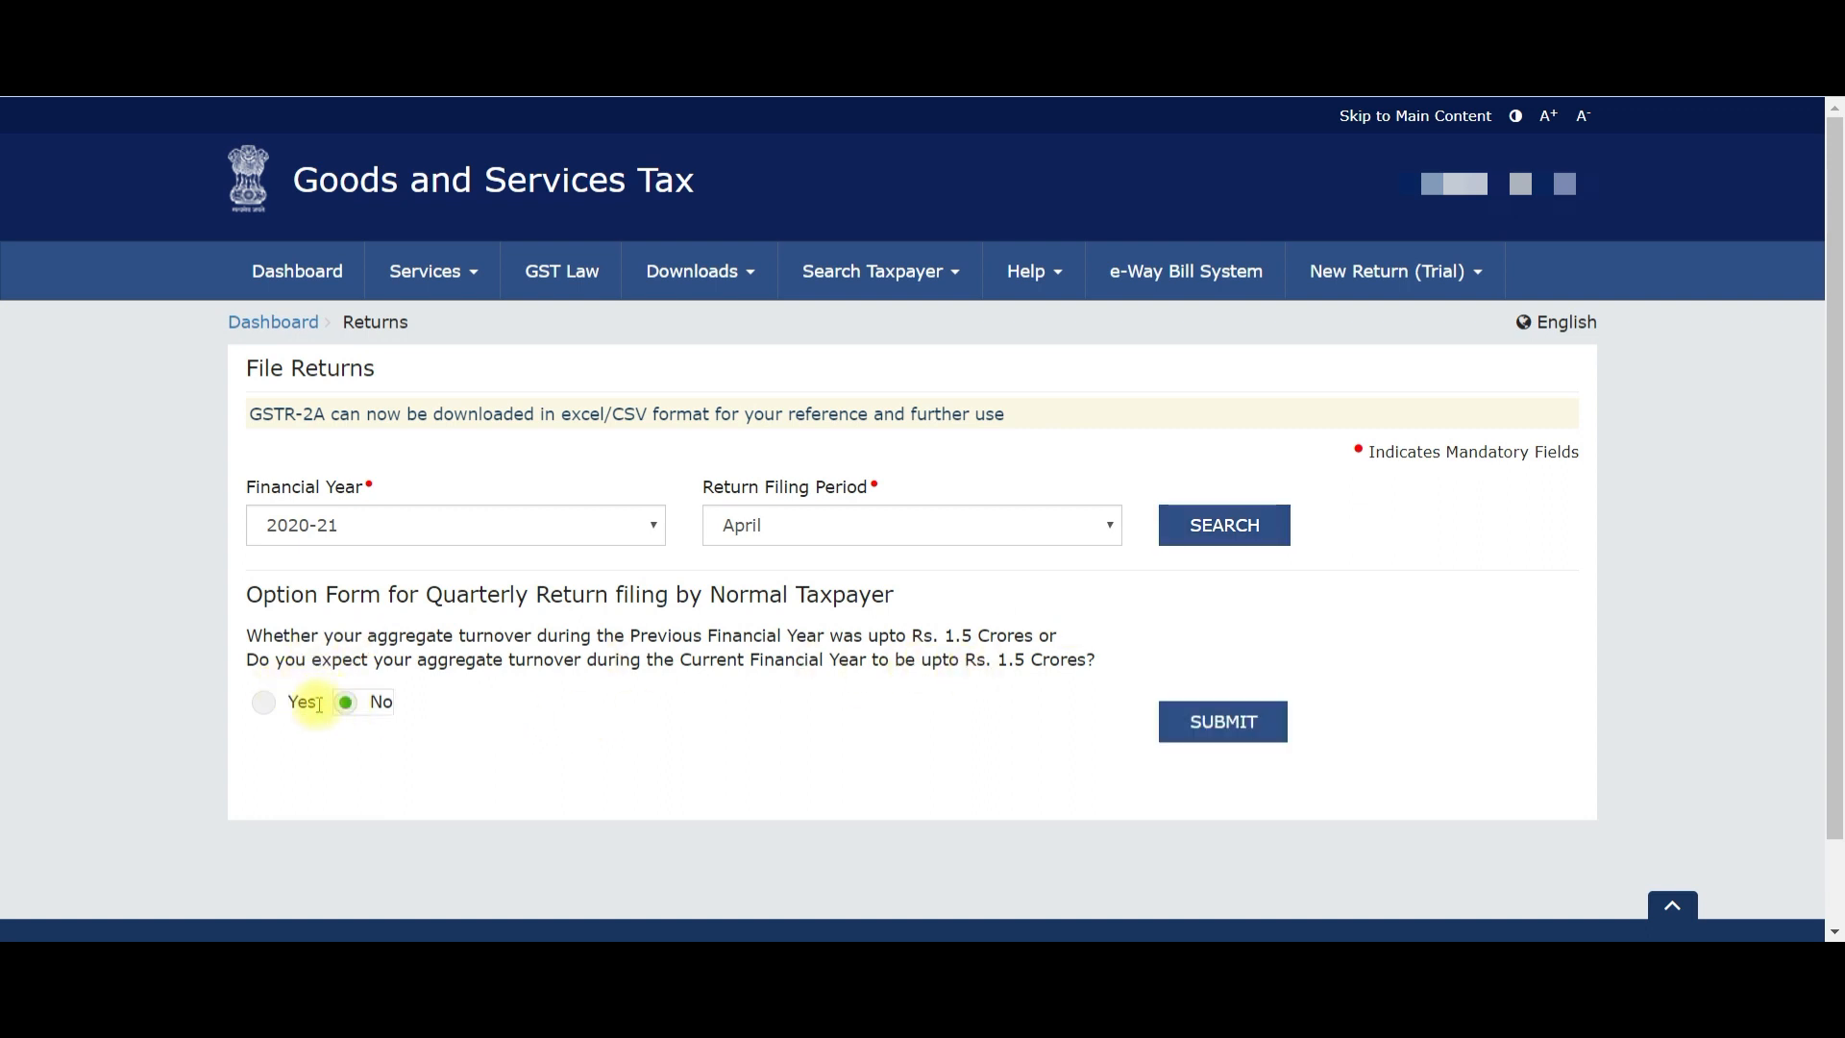
{"action": "left_click", "coordinate": [263, 706]}
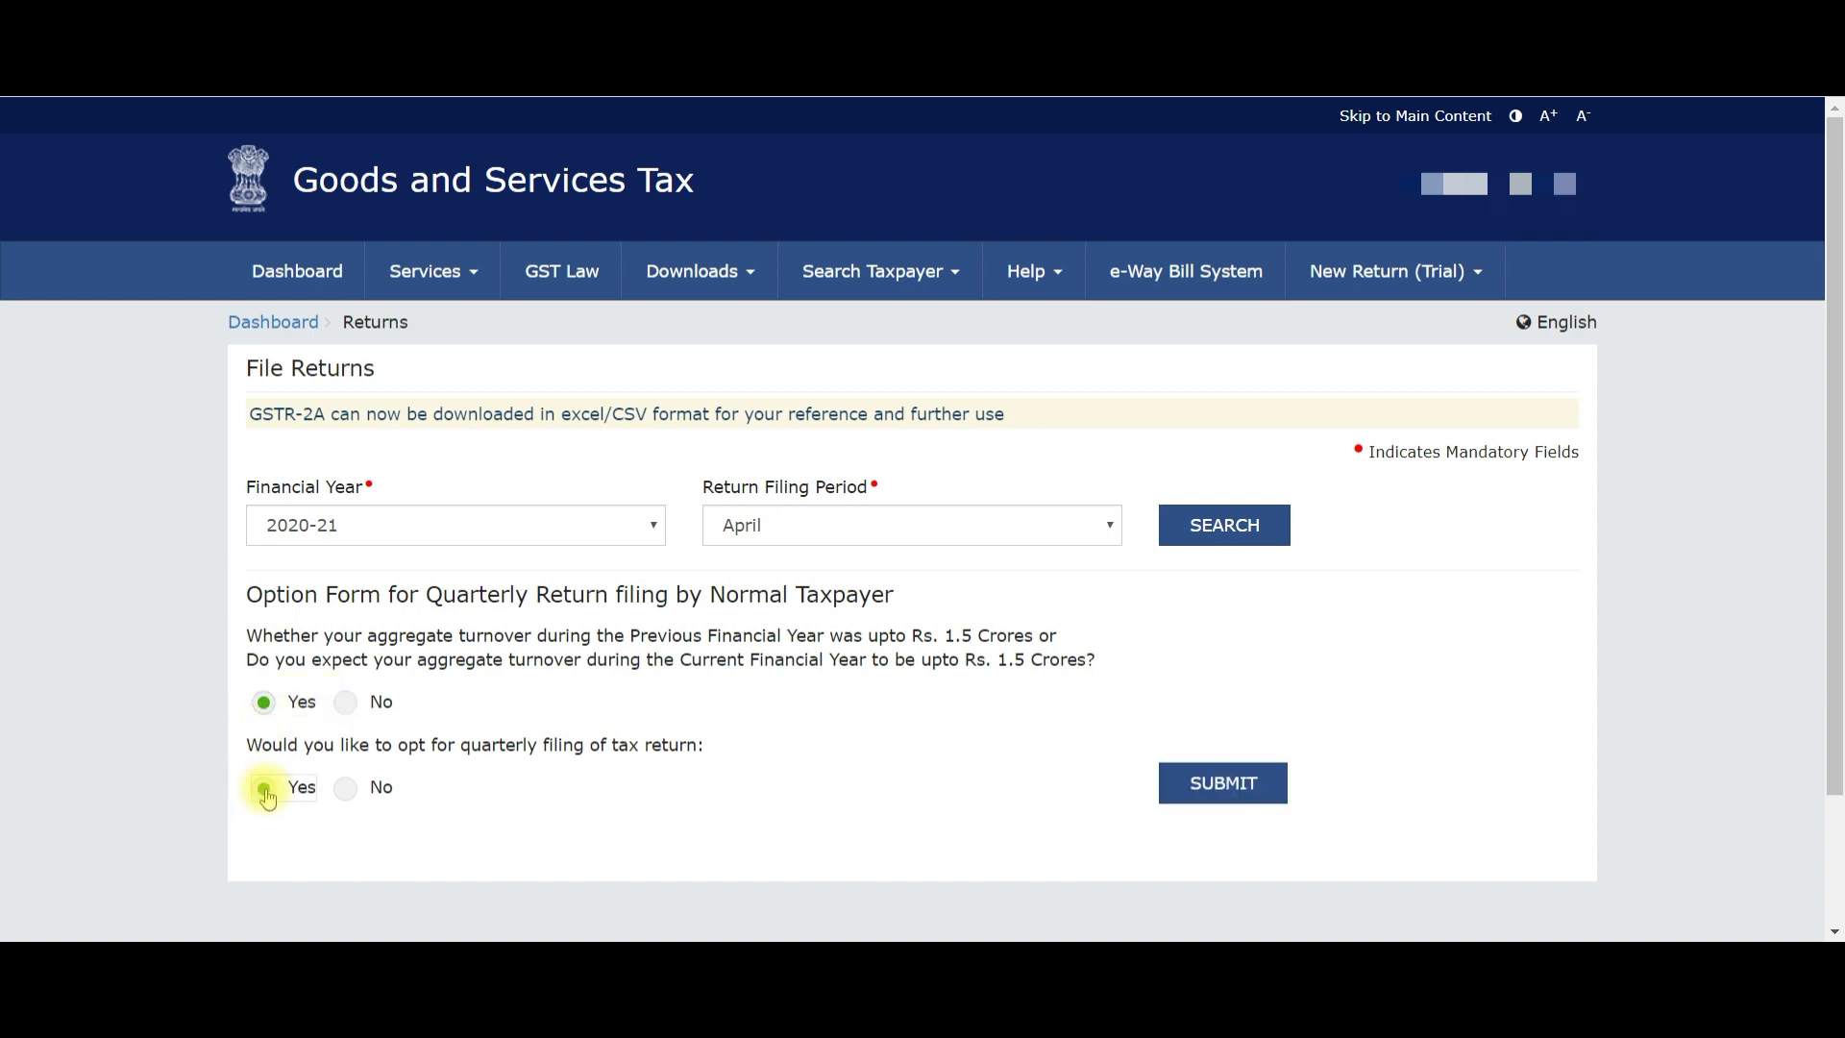
{"action": "left_click", "coordinate": [1210, 784]}
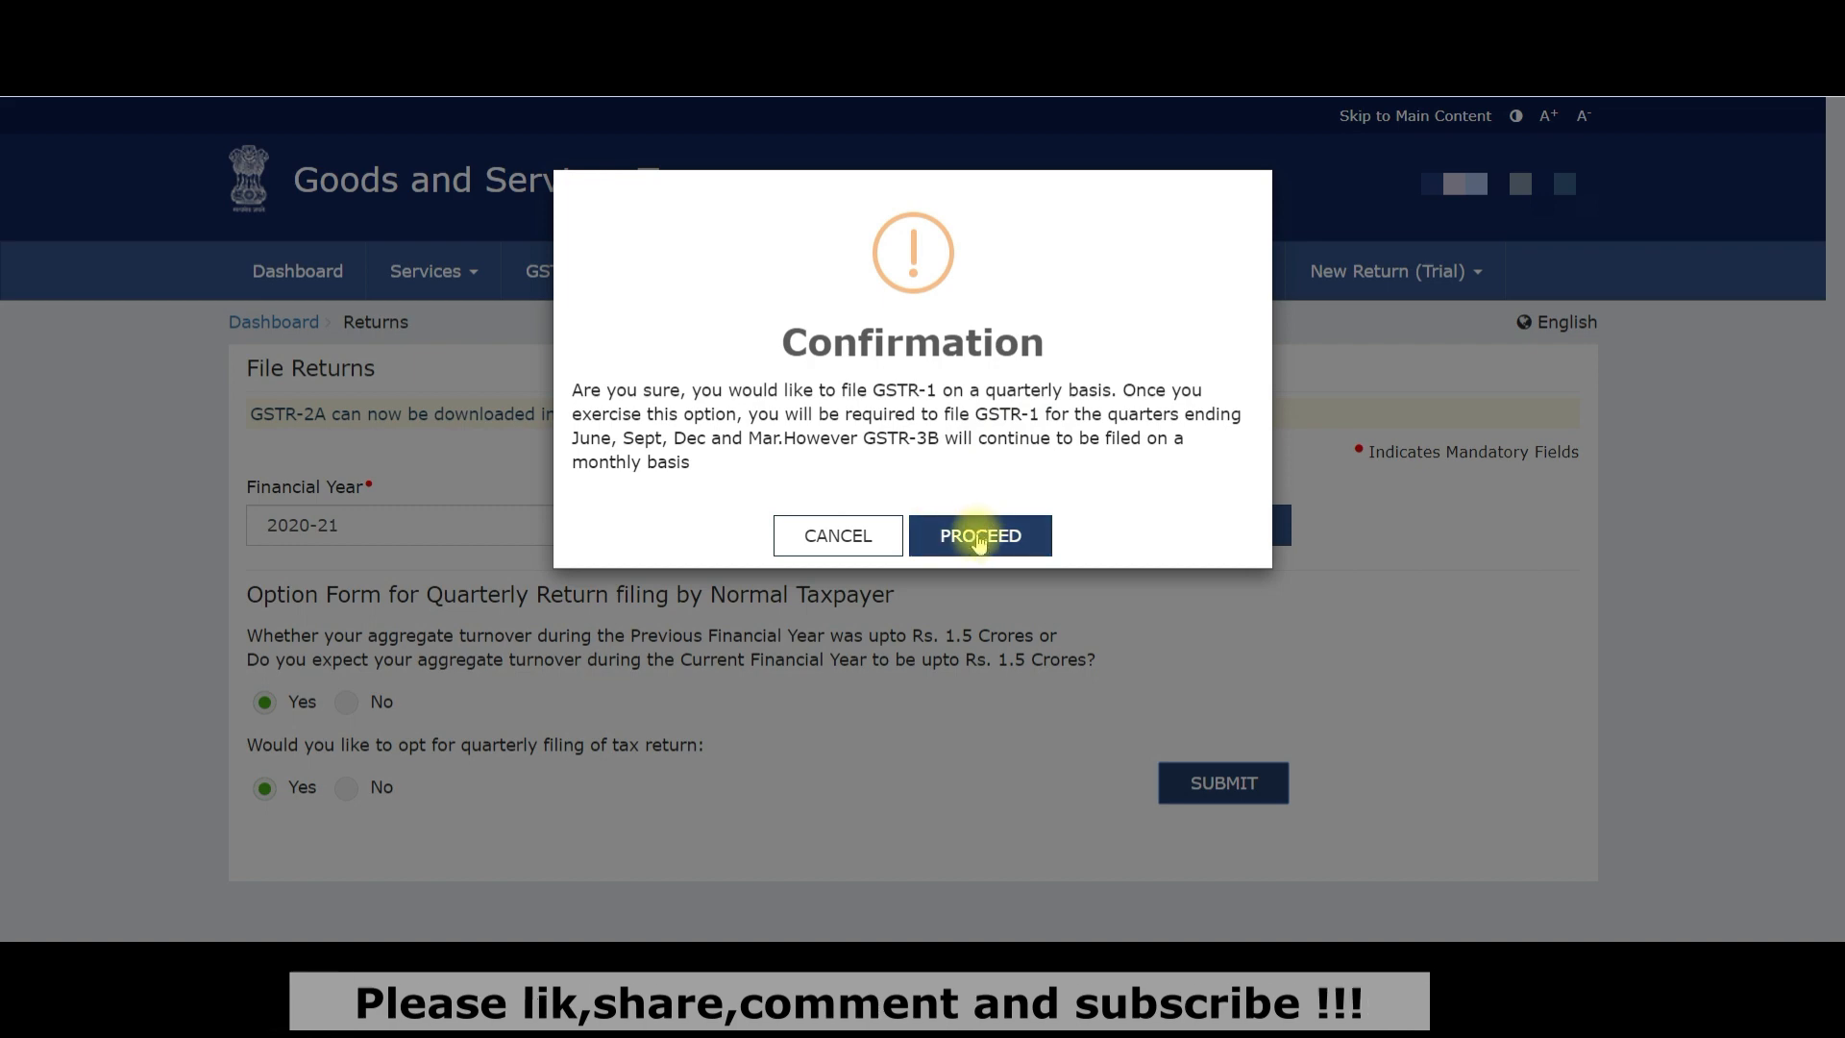
{"action": "left_click", "coordinate": [978, 538]}
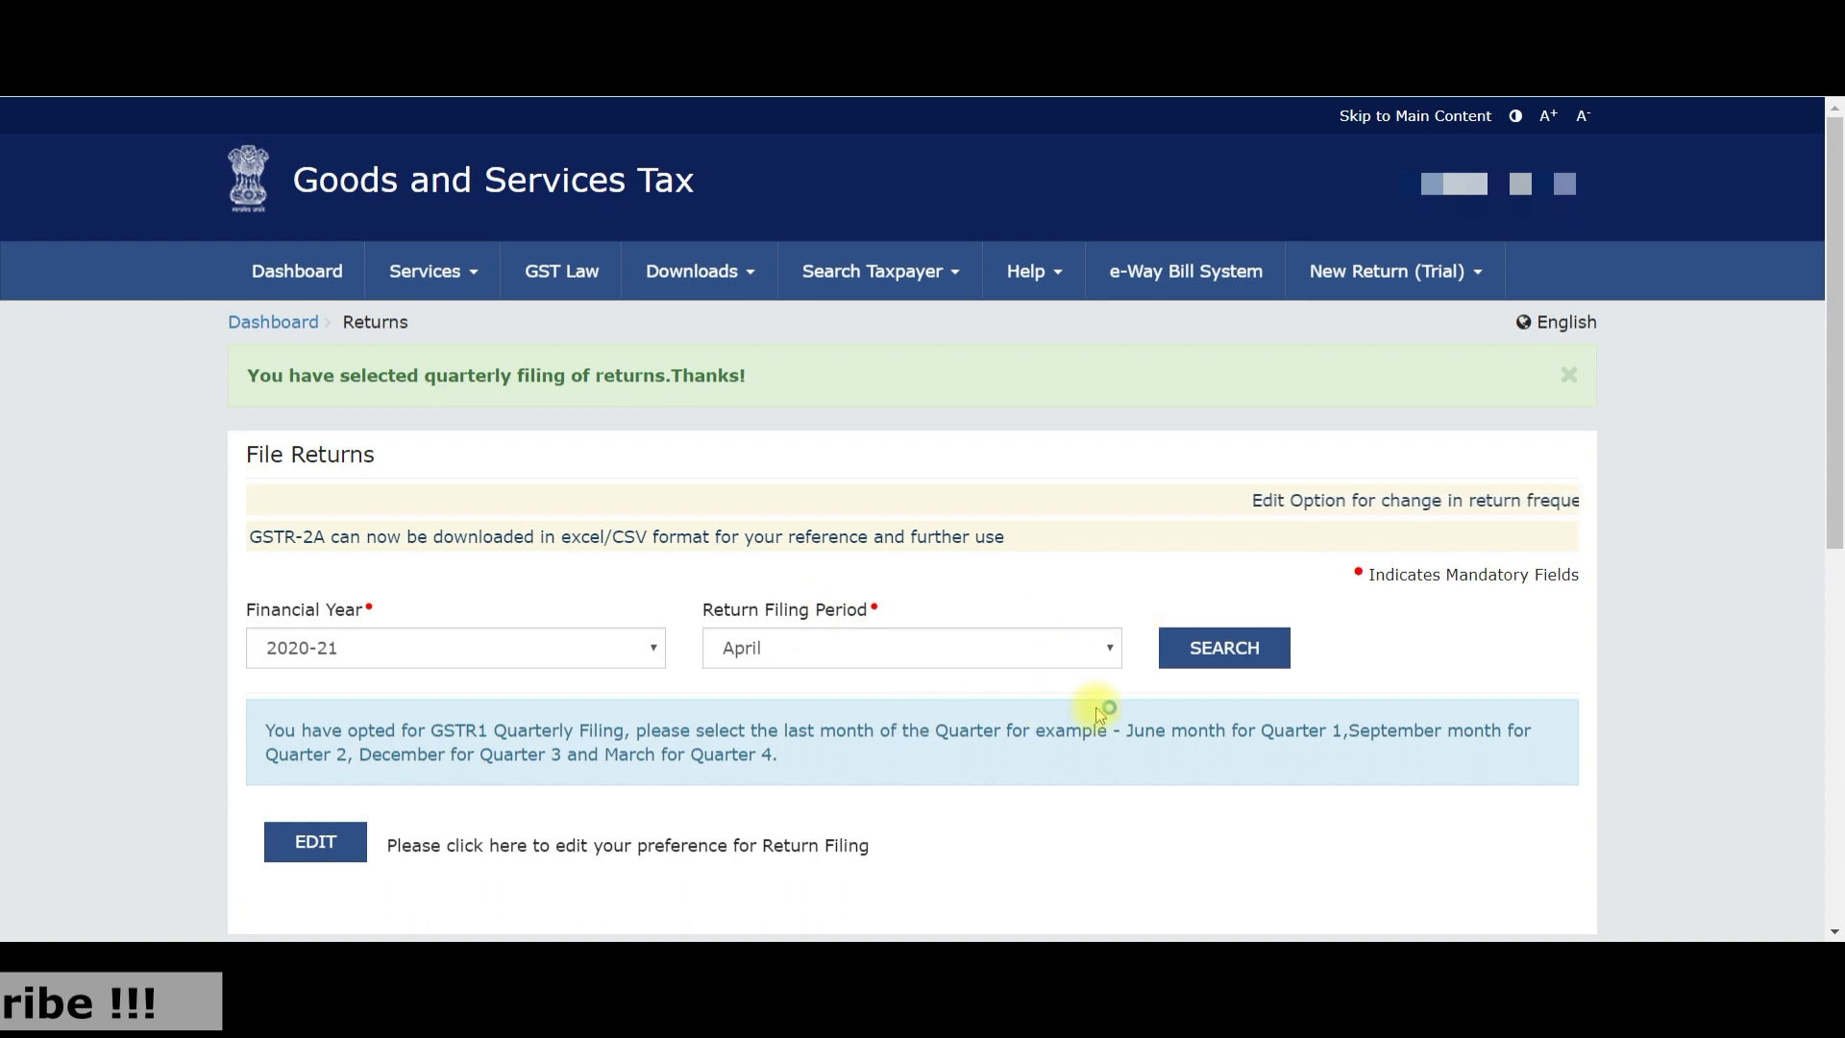
Search the April 2020-21 returns again and open the monthly return GSTR-3B for online preparation, dismissing the introductory notice
{"action": "left_click", "coordinate": [1263, 667]}
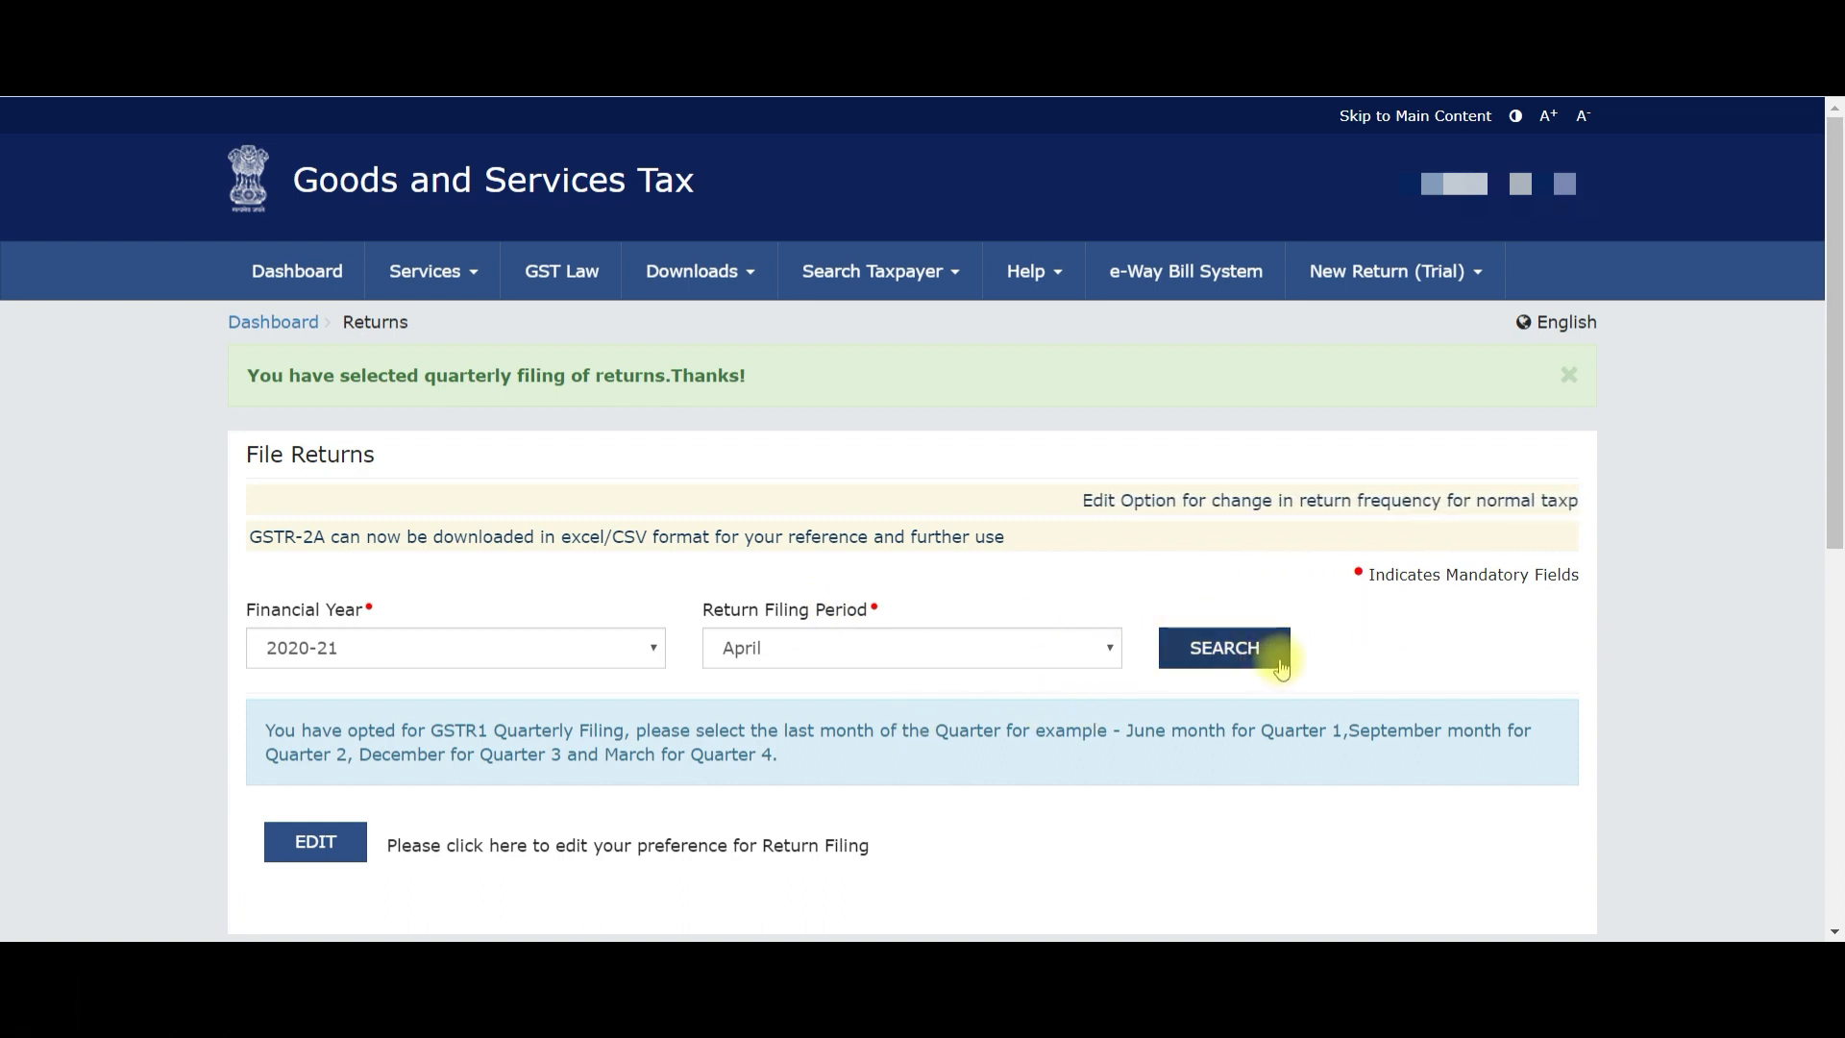
{"action": "left_click", "coordinate": [1834, 398]}
{"action": "left_click_drag", "start_coordinate": [1834, 398], "coordinate": [1832, 701]}
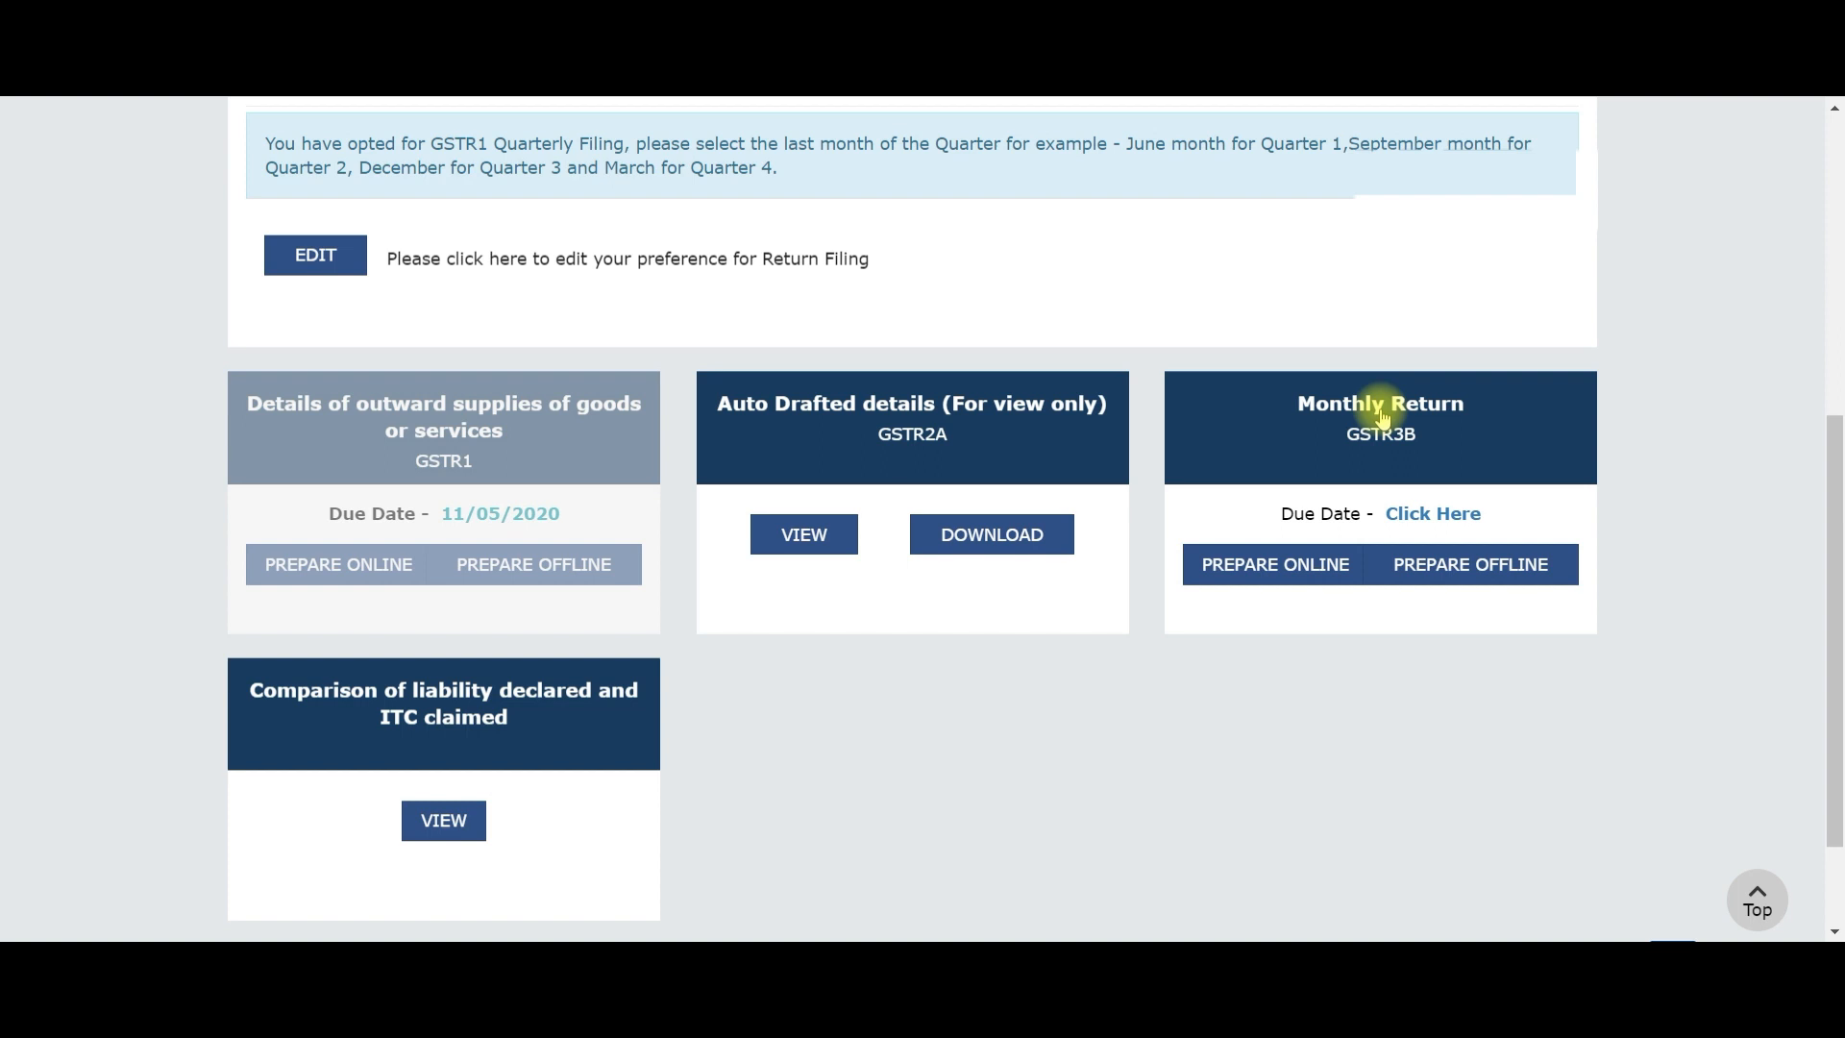
{"action": "left_click", "coordinate": [1430, 523]}
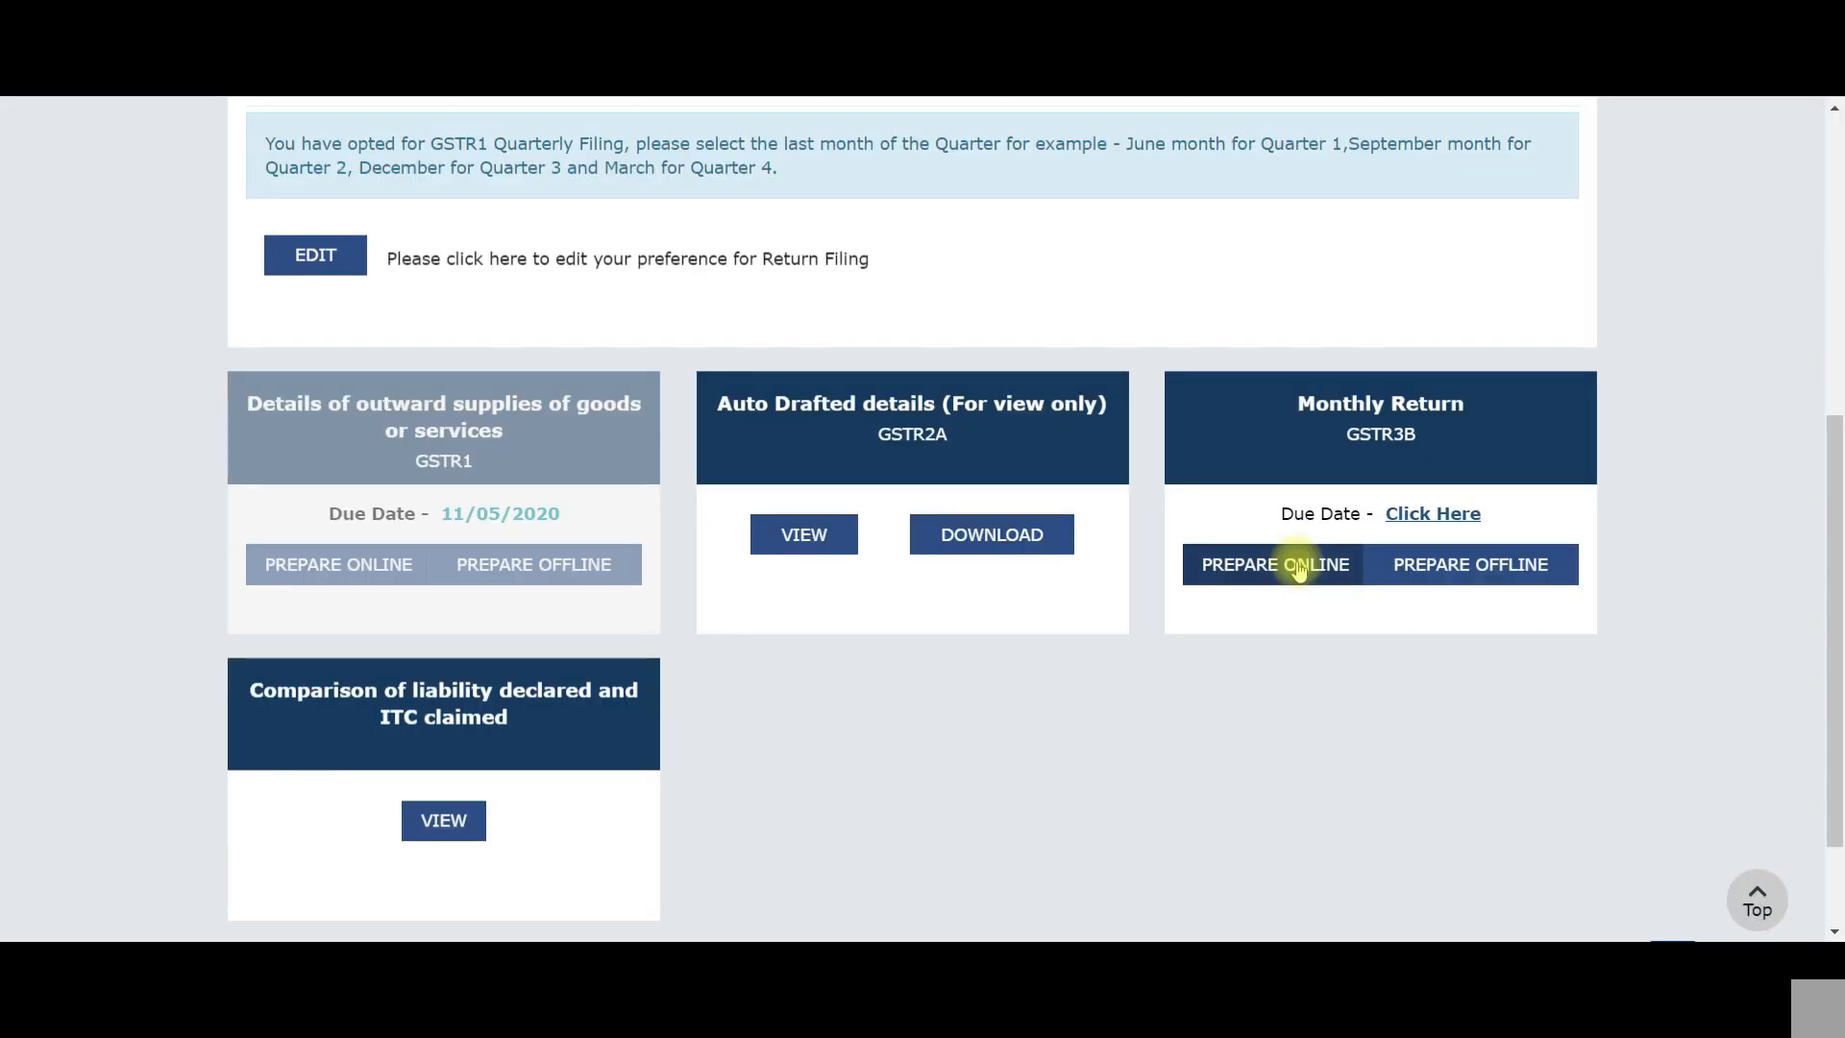
{"action": "left_click", "coordinate": [1297, 565]}
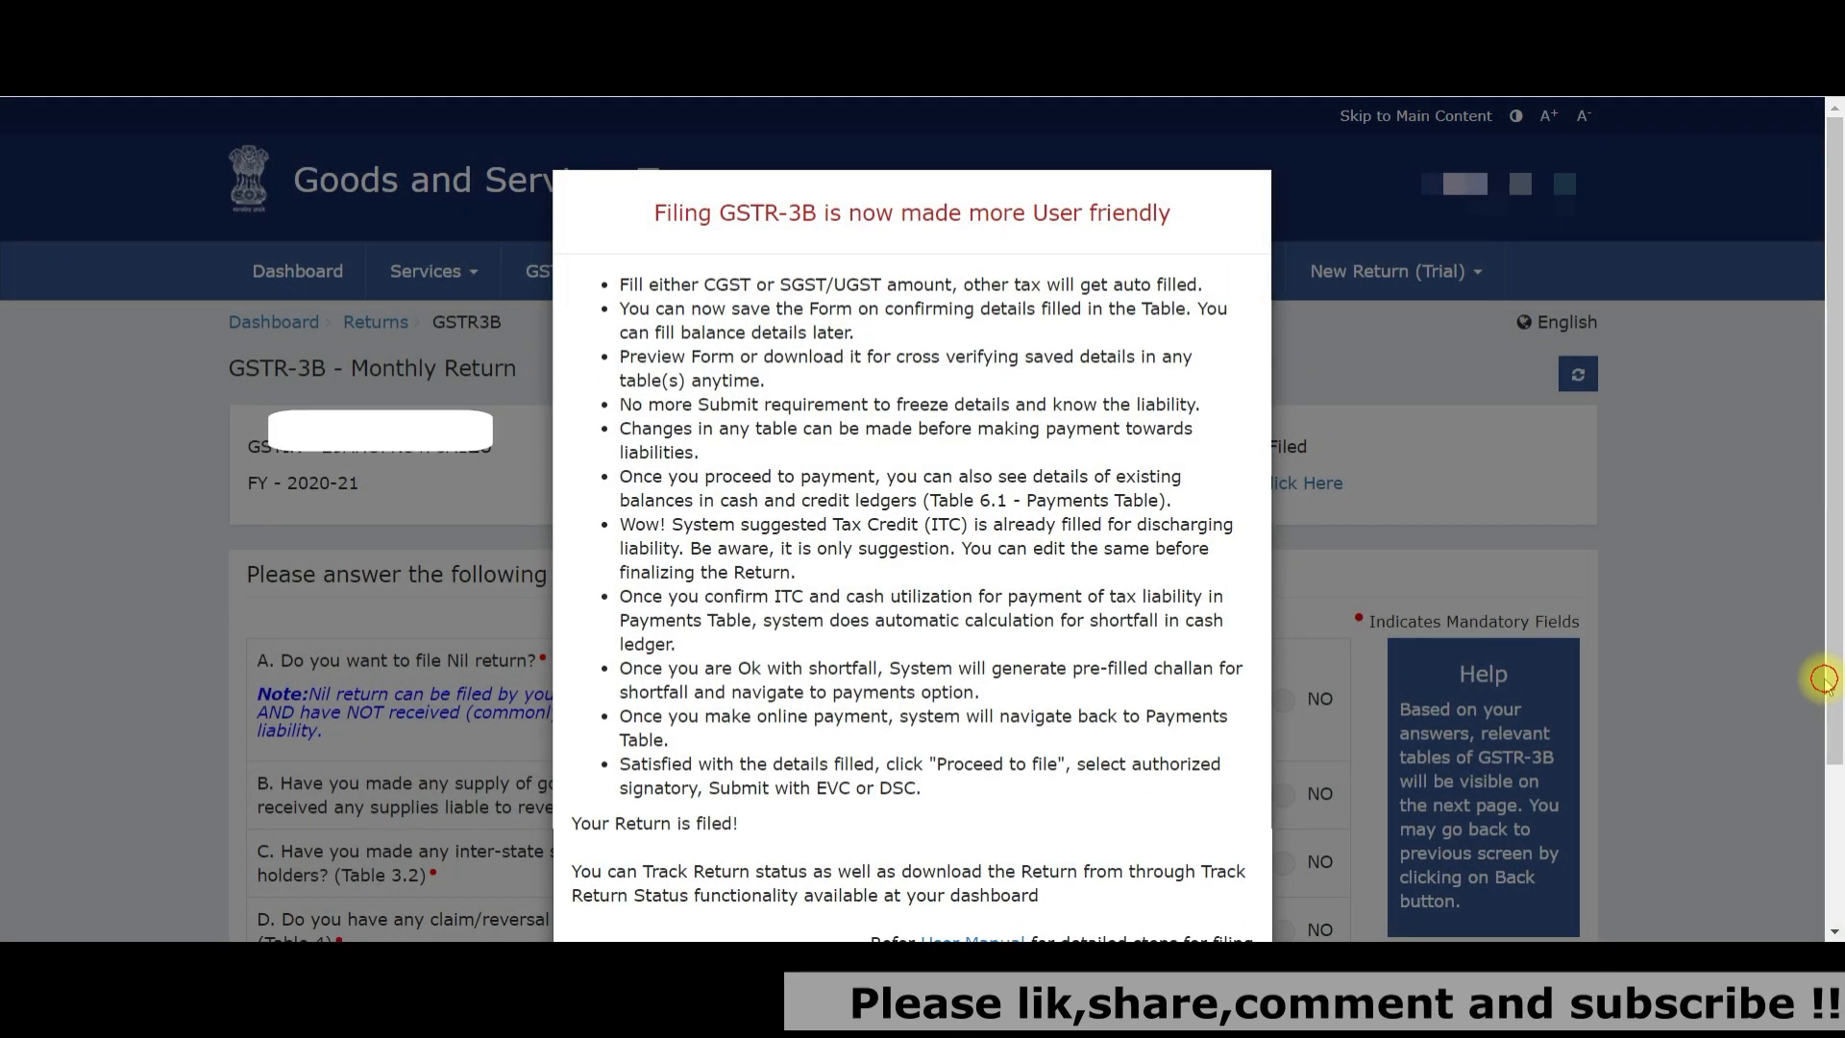
{"action": "left_click_drag", "start_coordinate": [1823, 672], "coordinate": [1835, 874]}
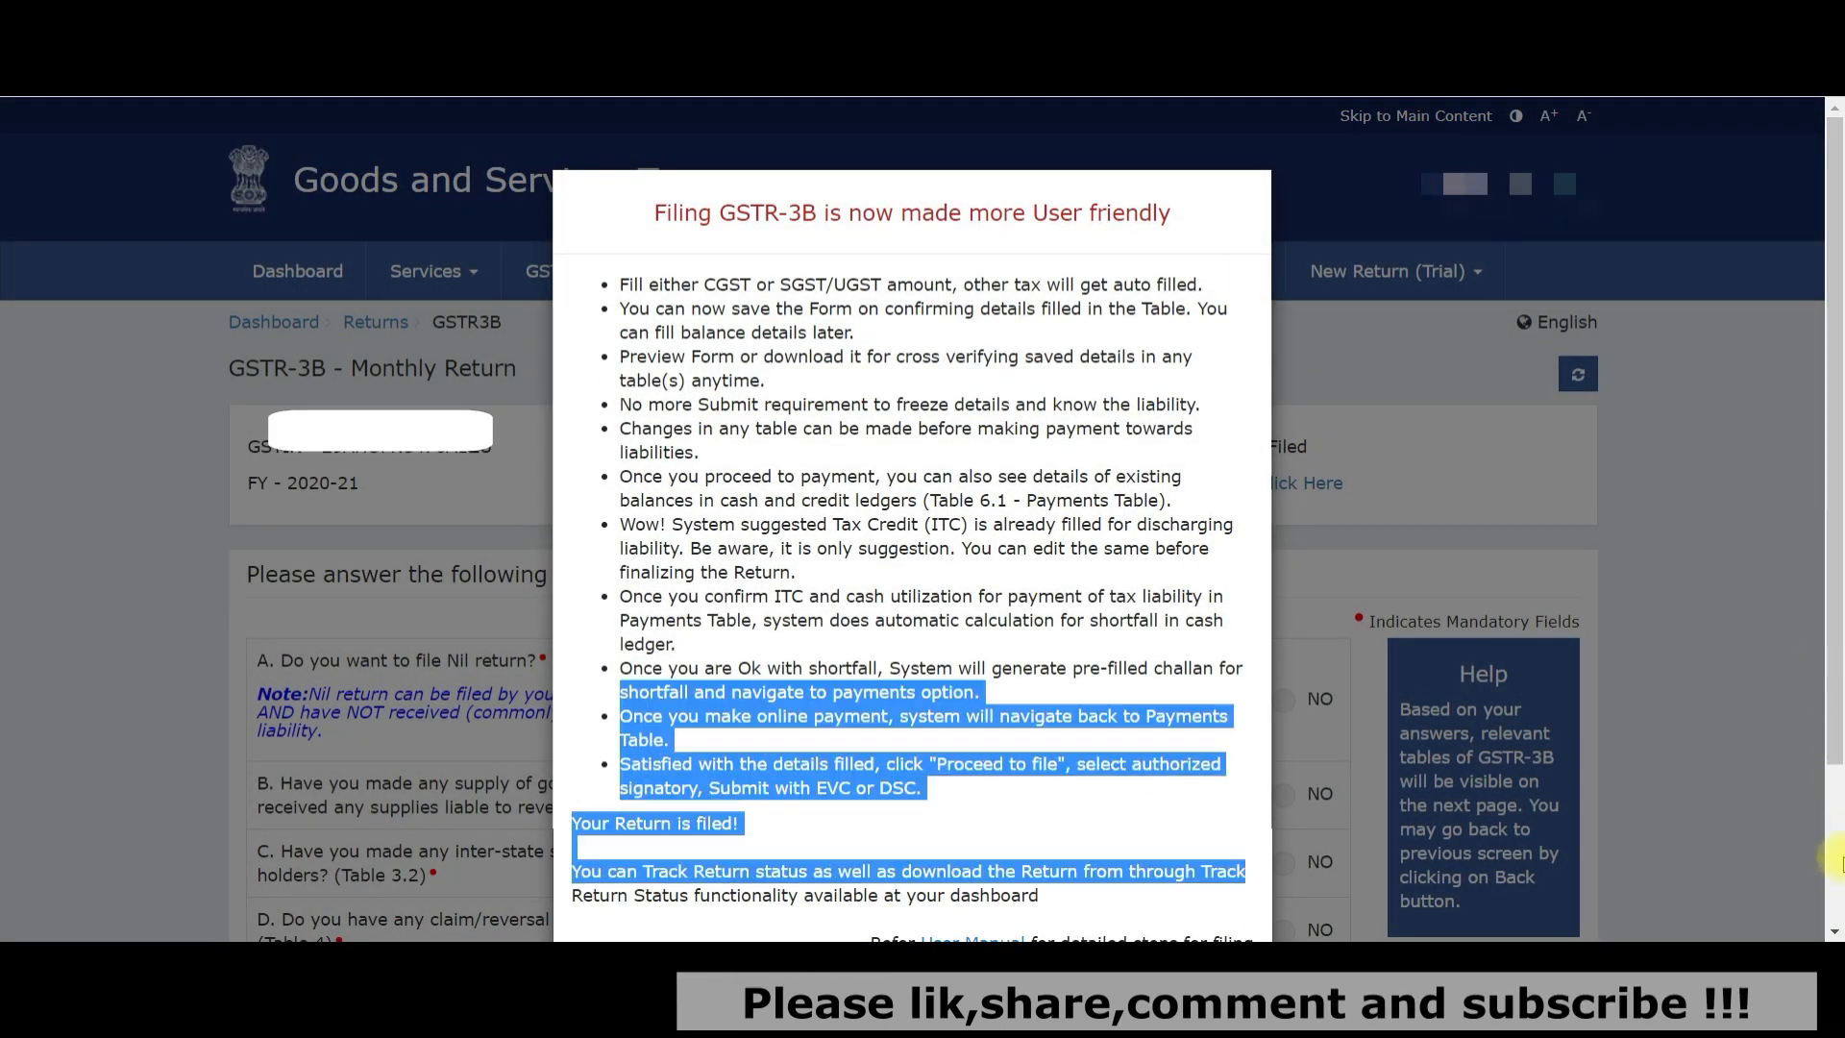
{"action": "left_click", "coordinate": [1835, 874]}
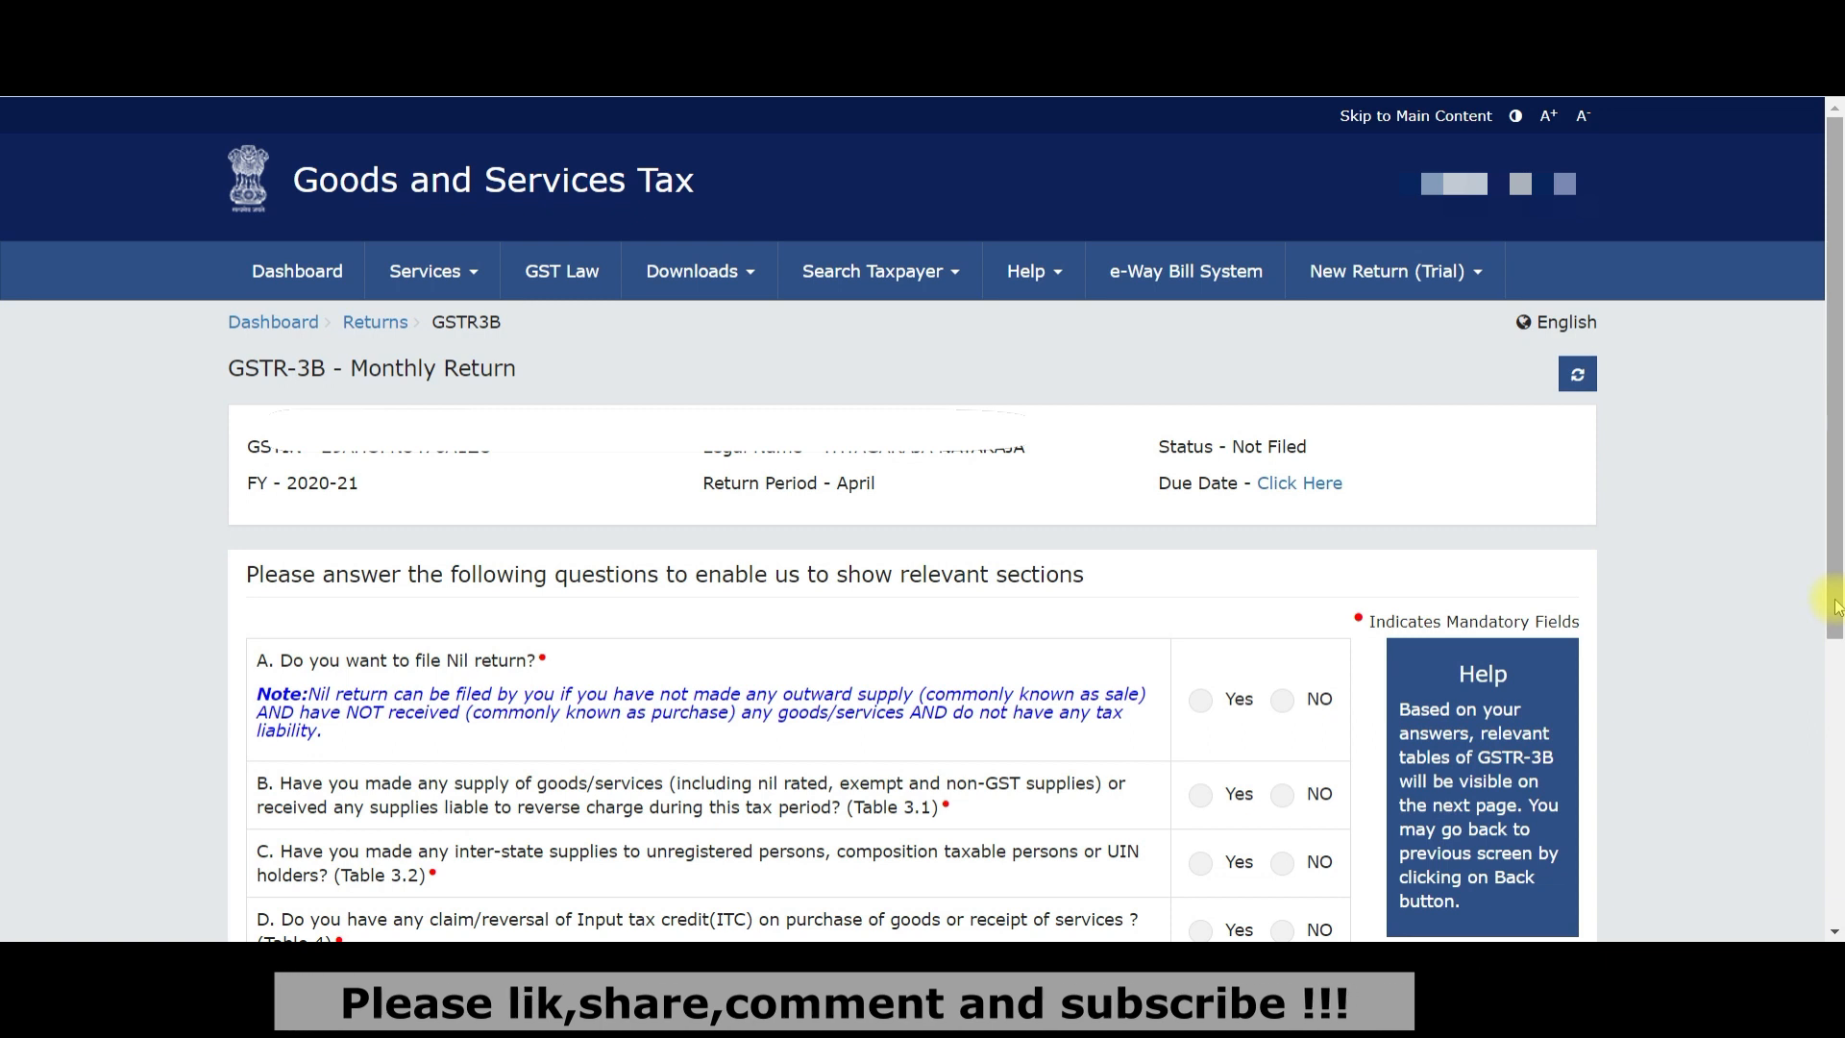
Answer Yes to filing a Nil return in the GSTR-3B questionnaire and proceed to the filing page
{"action": "left_click", "coordinate": [1203, 704]}
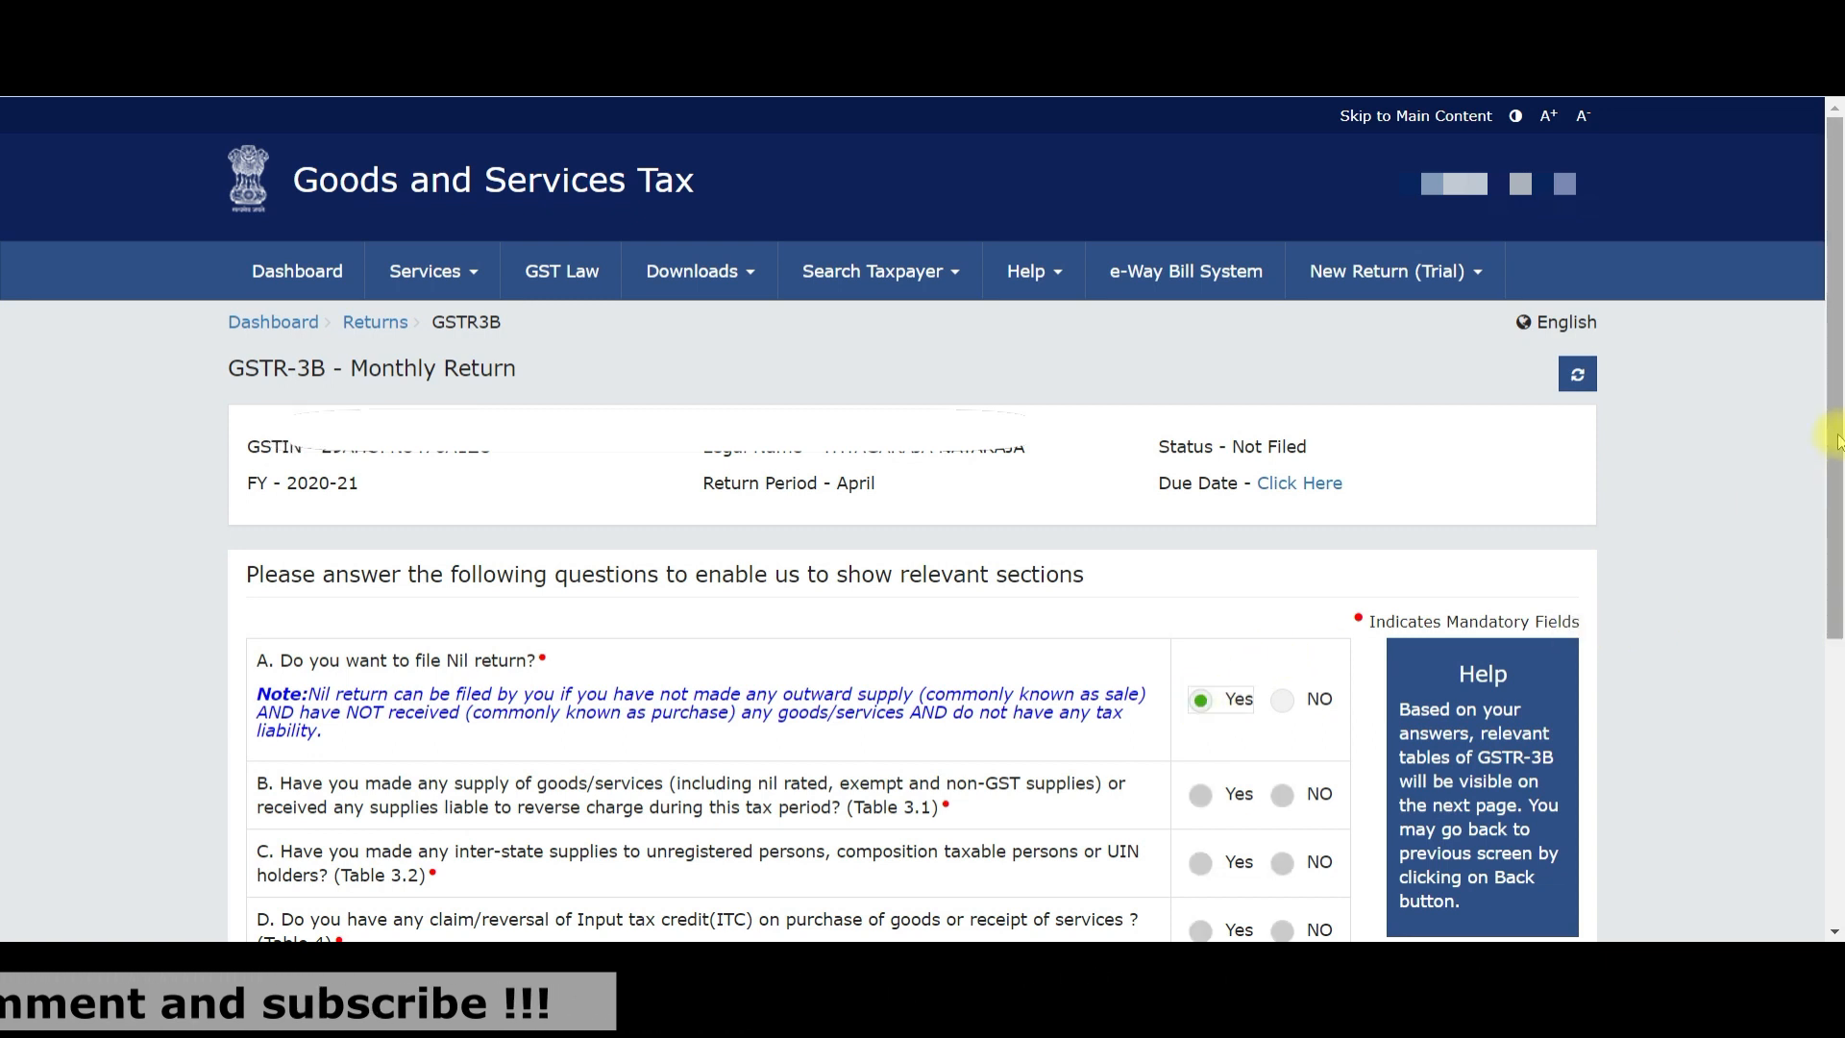
{"action": "left_click_drag", "start_coordinate": [1835, 440], "coordinate": [1835, 711]}
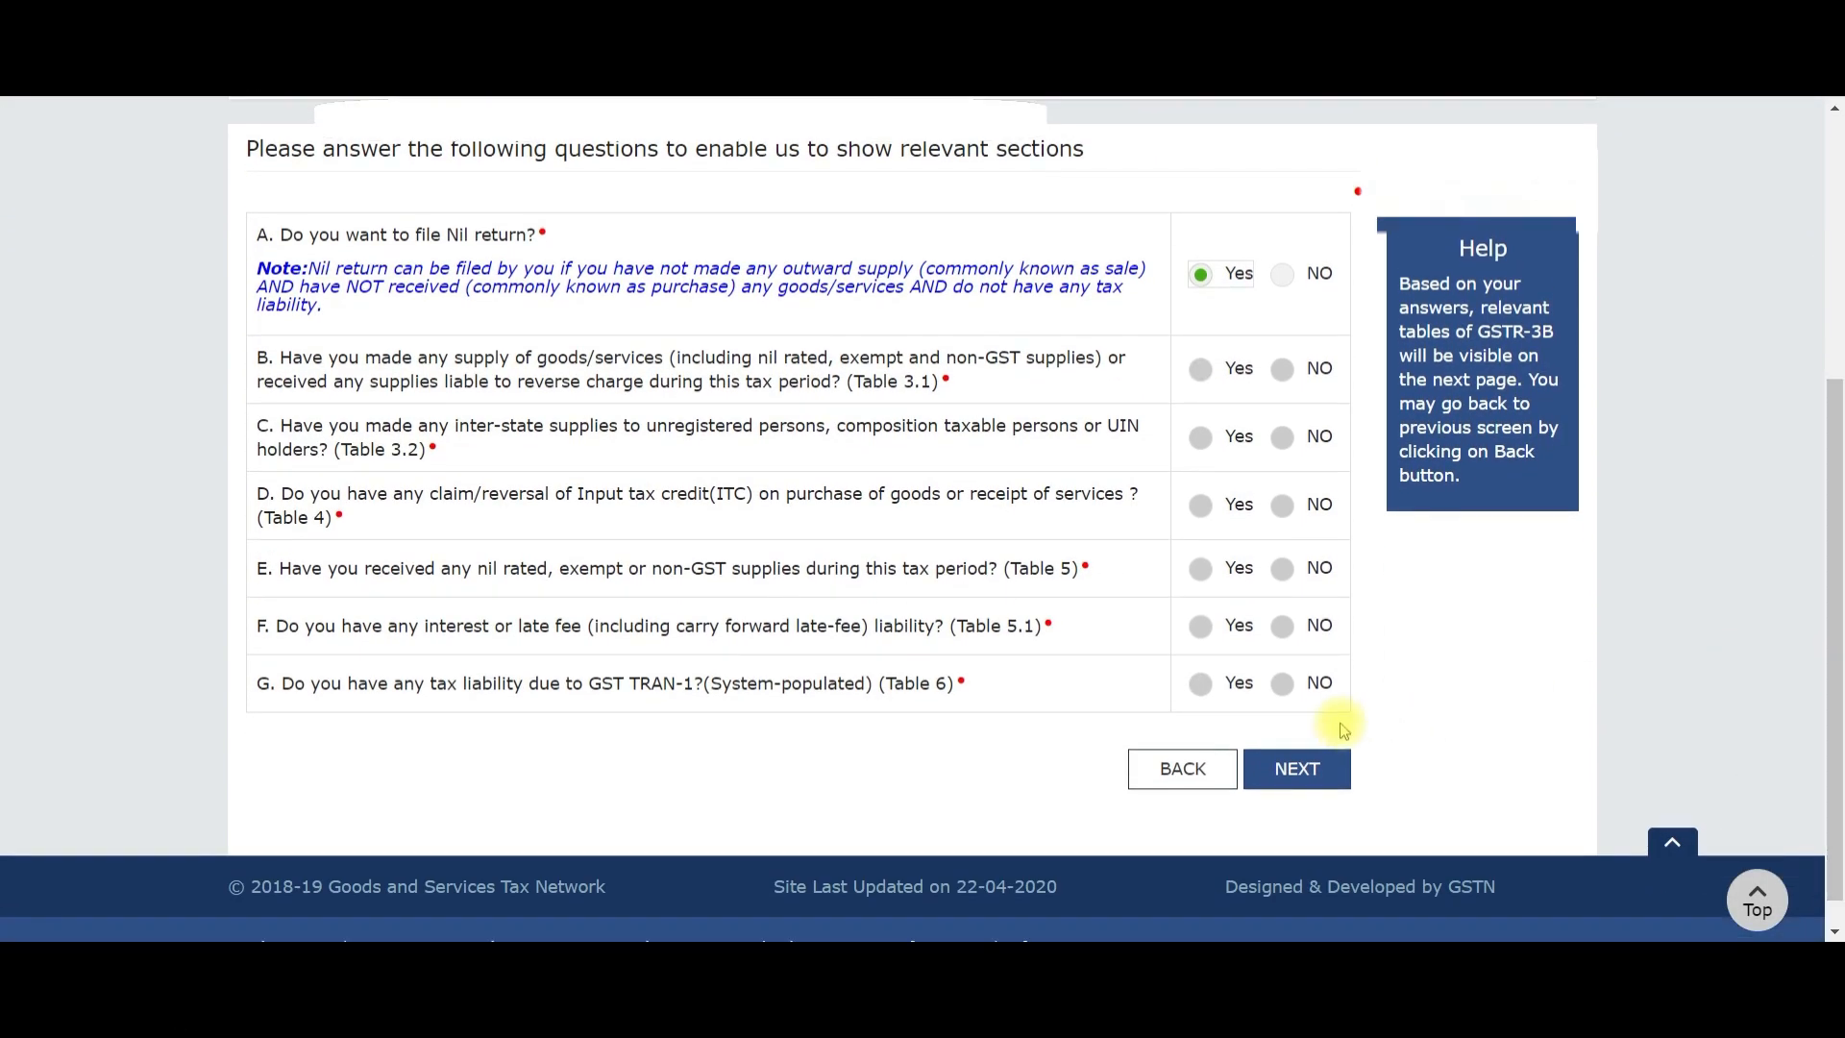
{"action": "left_click", "coordinate": [1311, 778]}
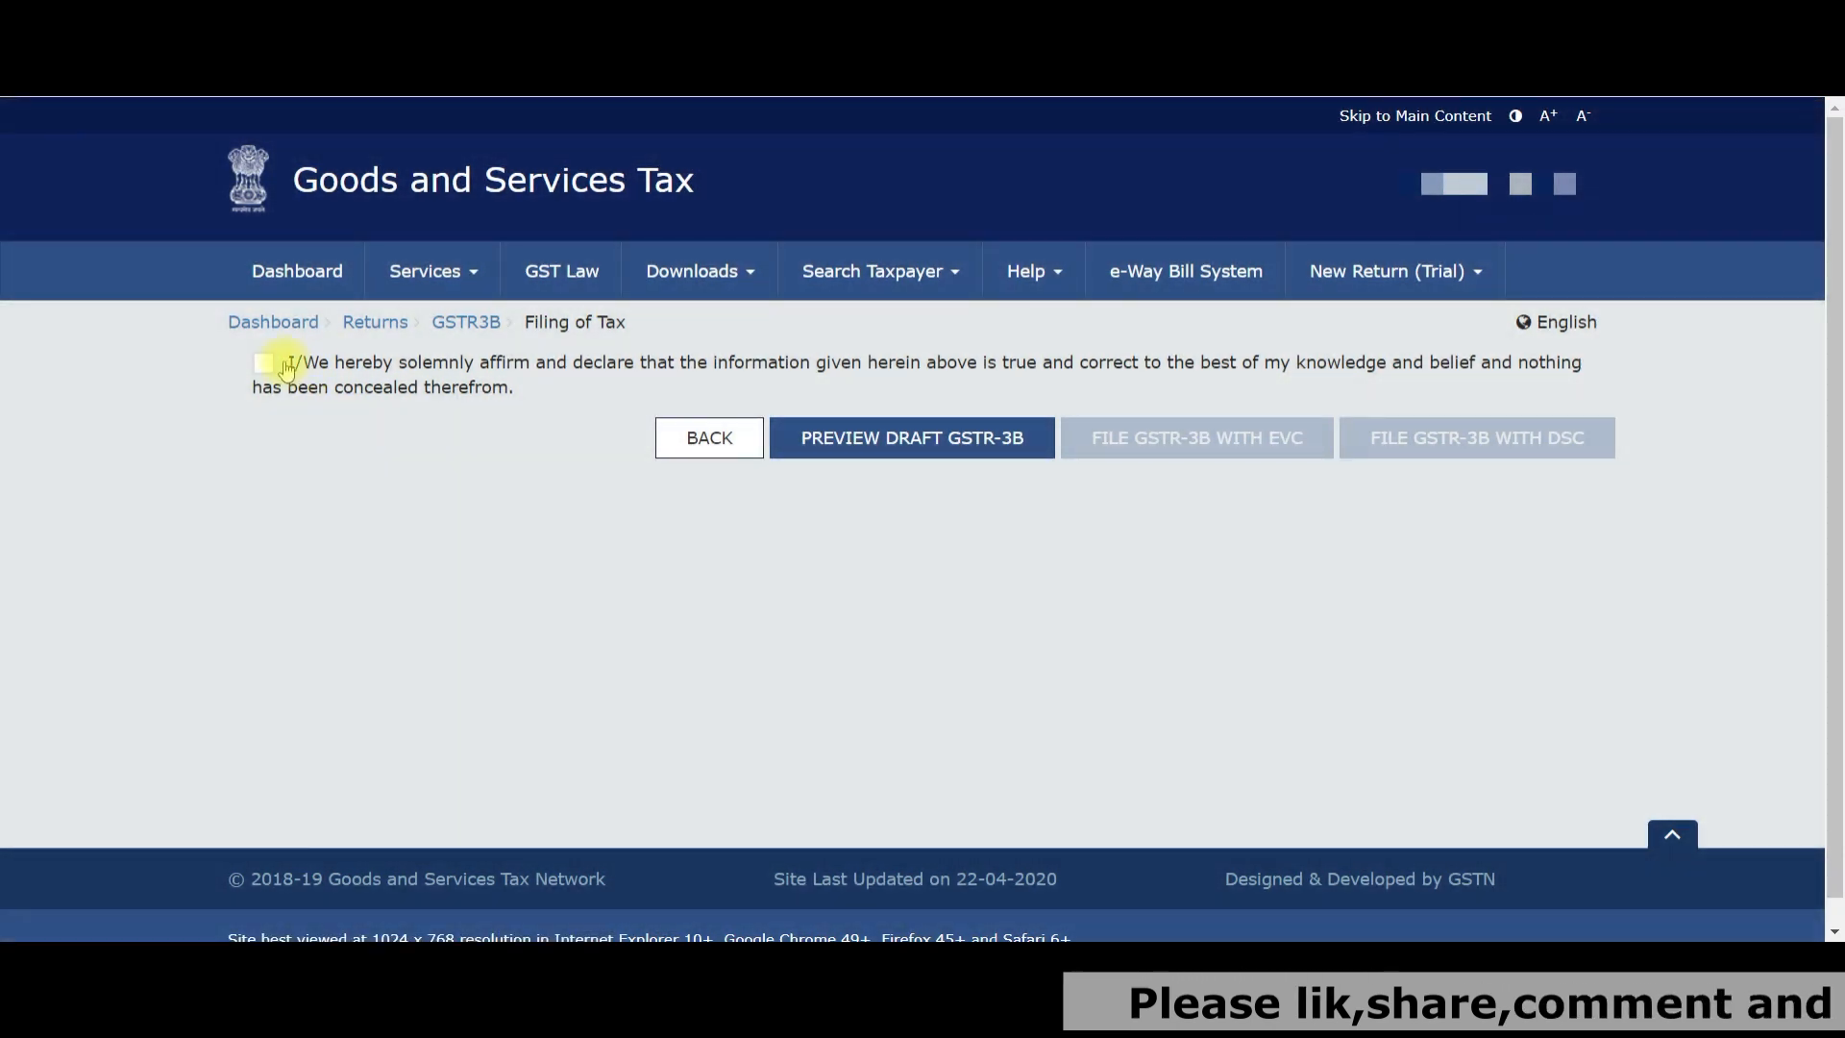
Accept the declaration that the information is true and correct, and select the authorised signatory
{"action": "left_click", "coordinate": [264, 363]}
{"action": "left_click", "coordinate": [890, 458]}
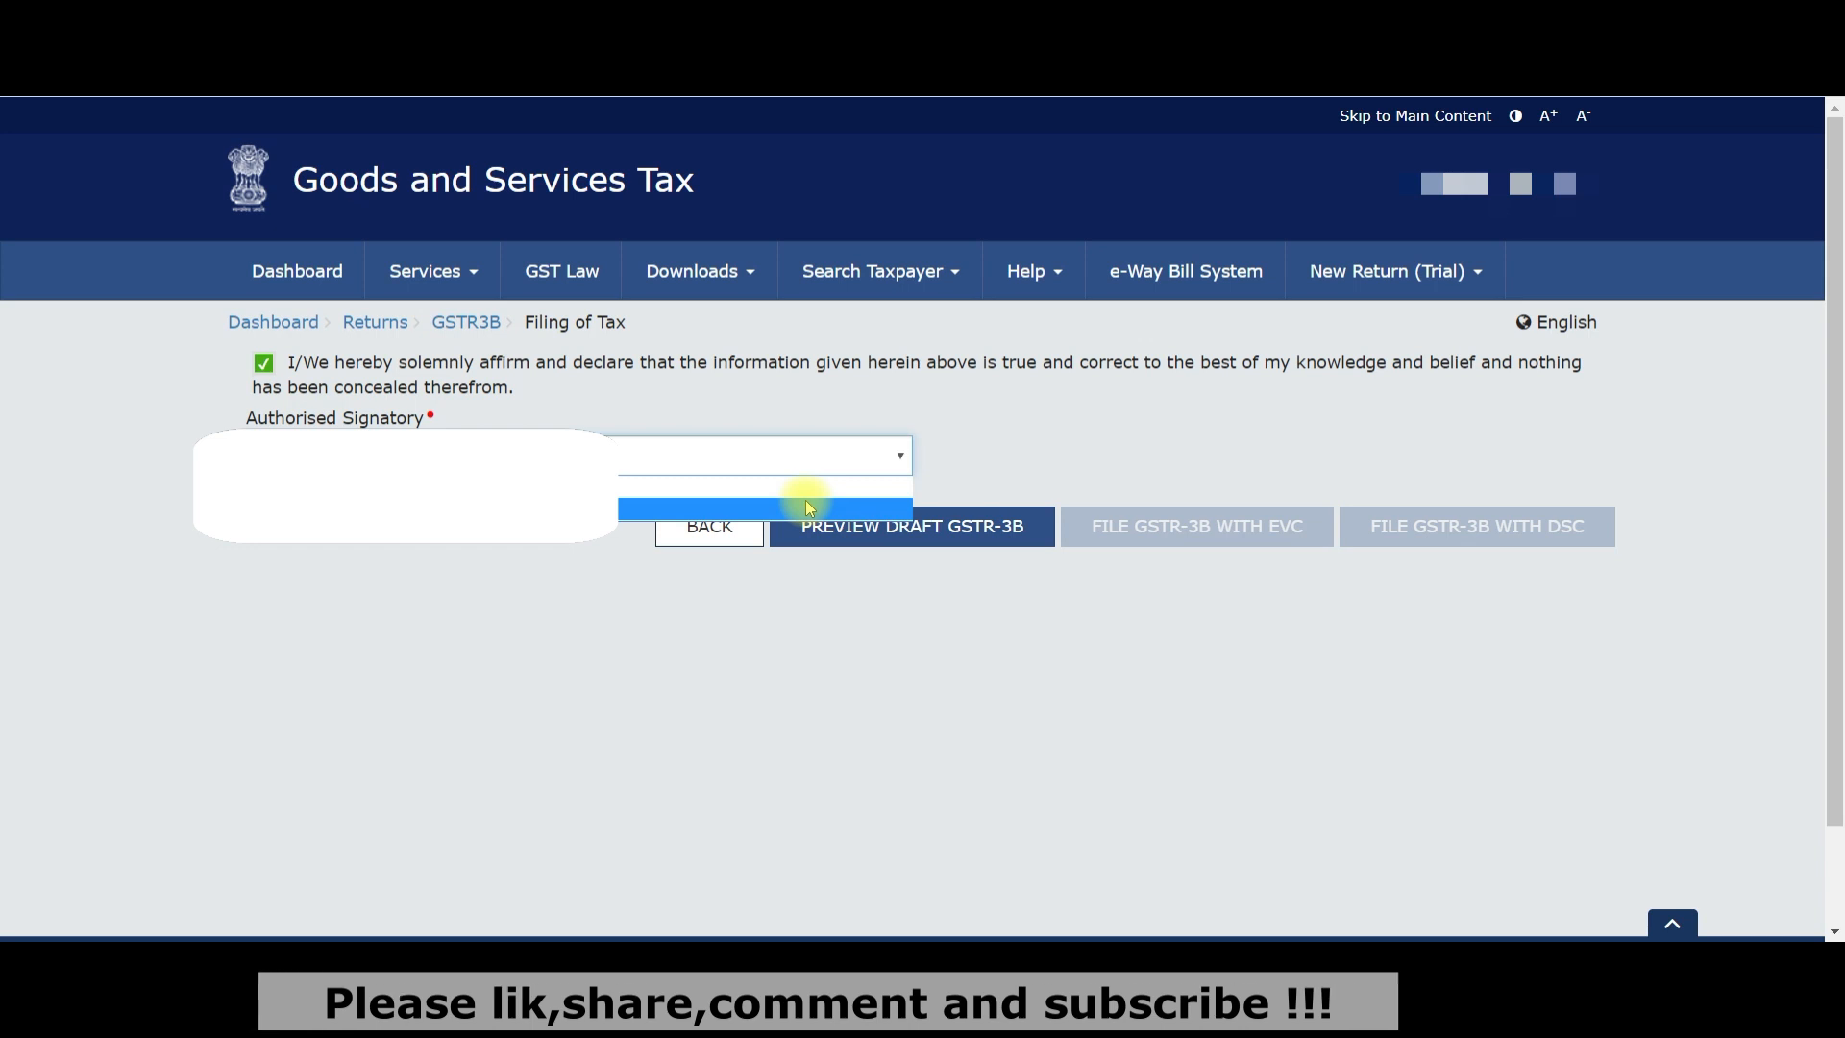
{"action": "left_click", "coordinate": [807, 494]}
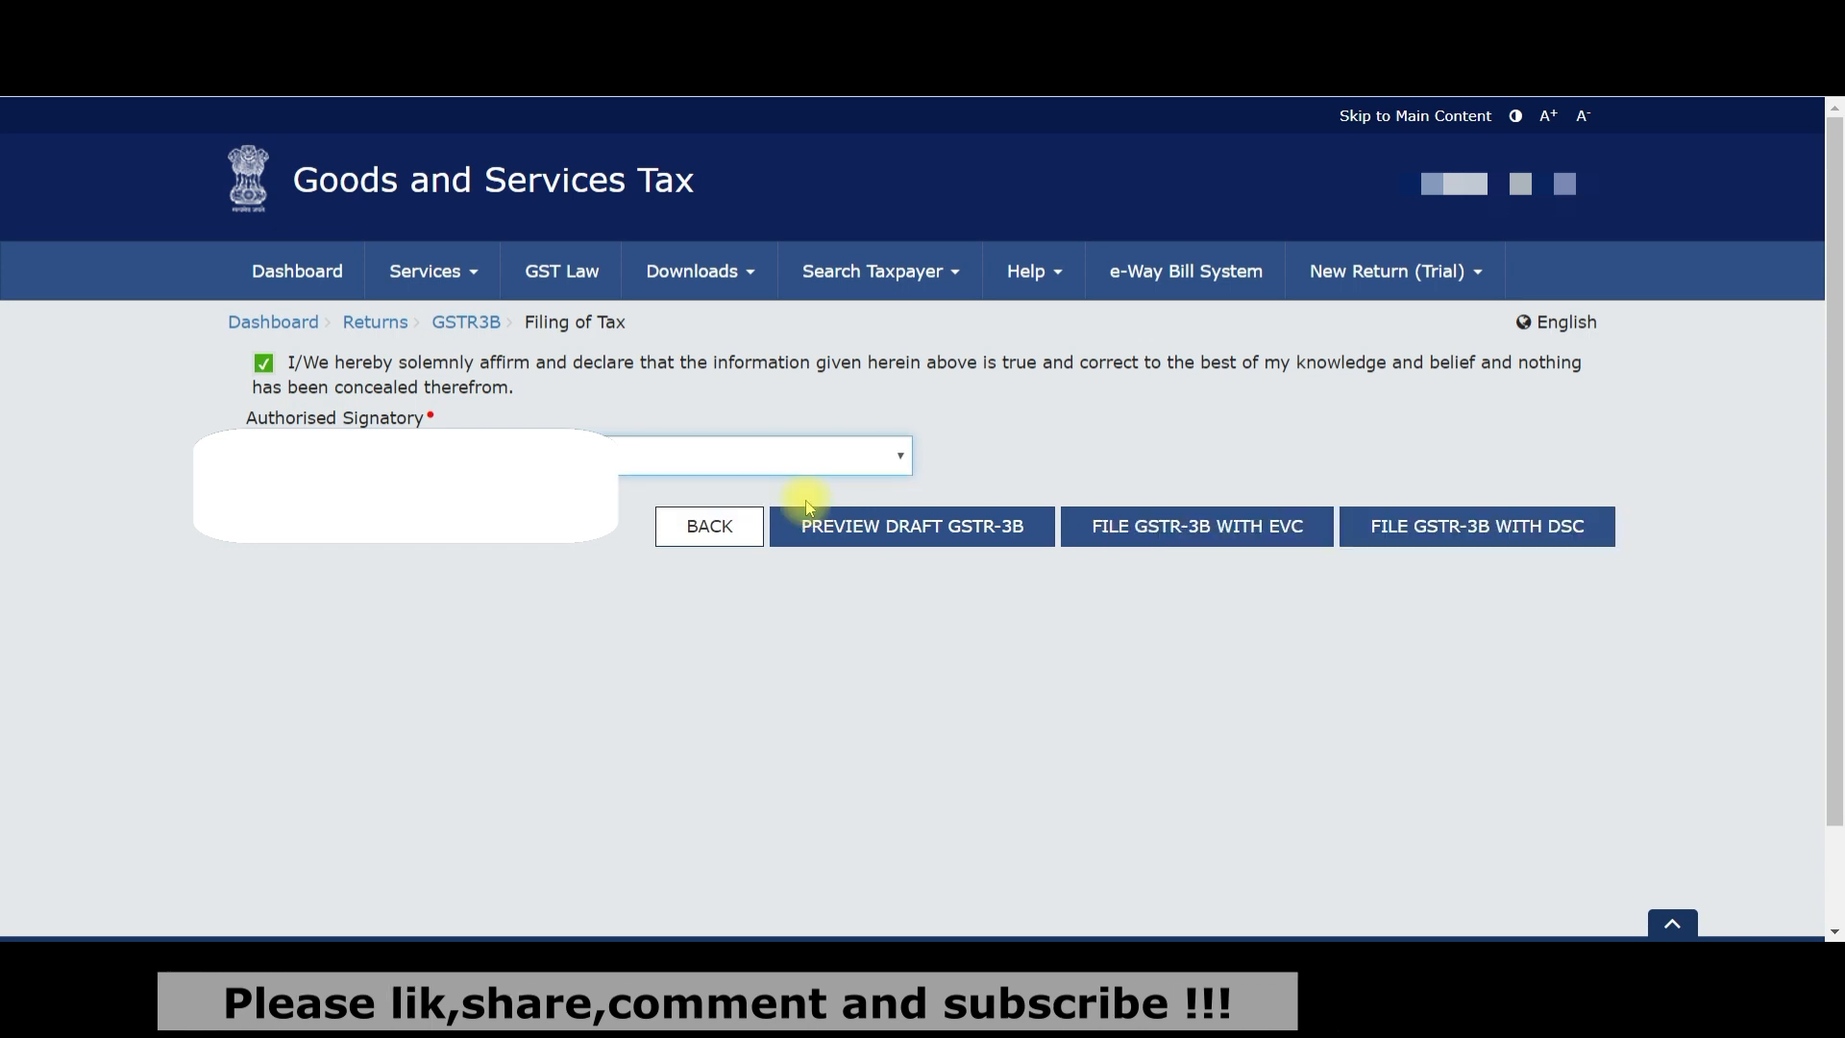
File GSTR-3B with EVC by entering and verifying the one-time password, and close the filing confirmation
{"action": "left_click", "coordinate": [1253, 530]}
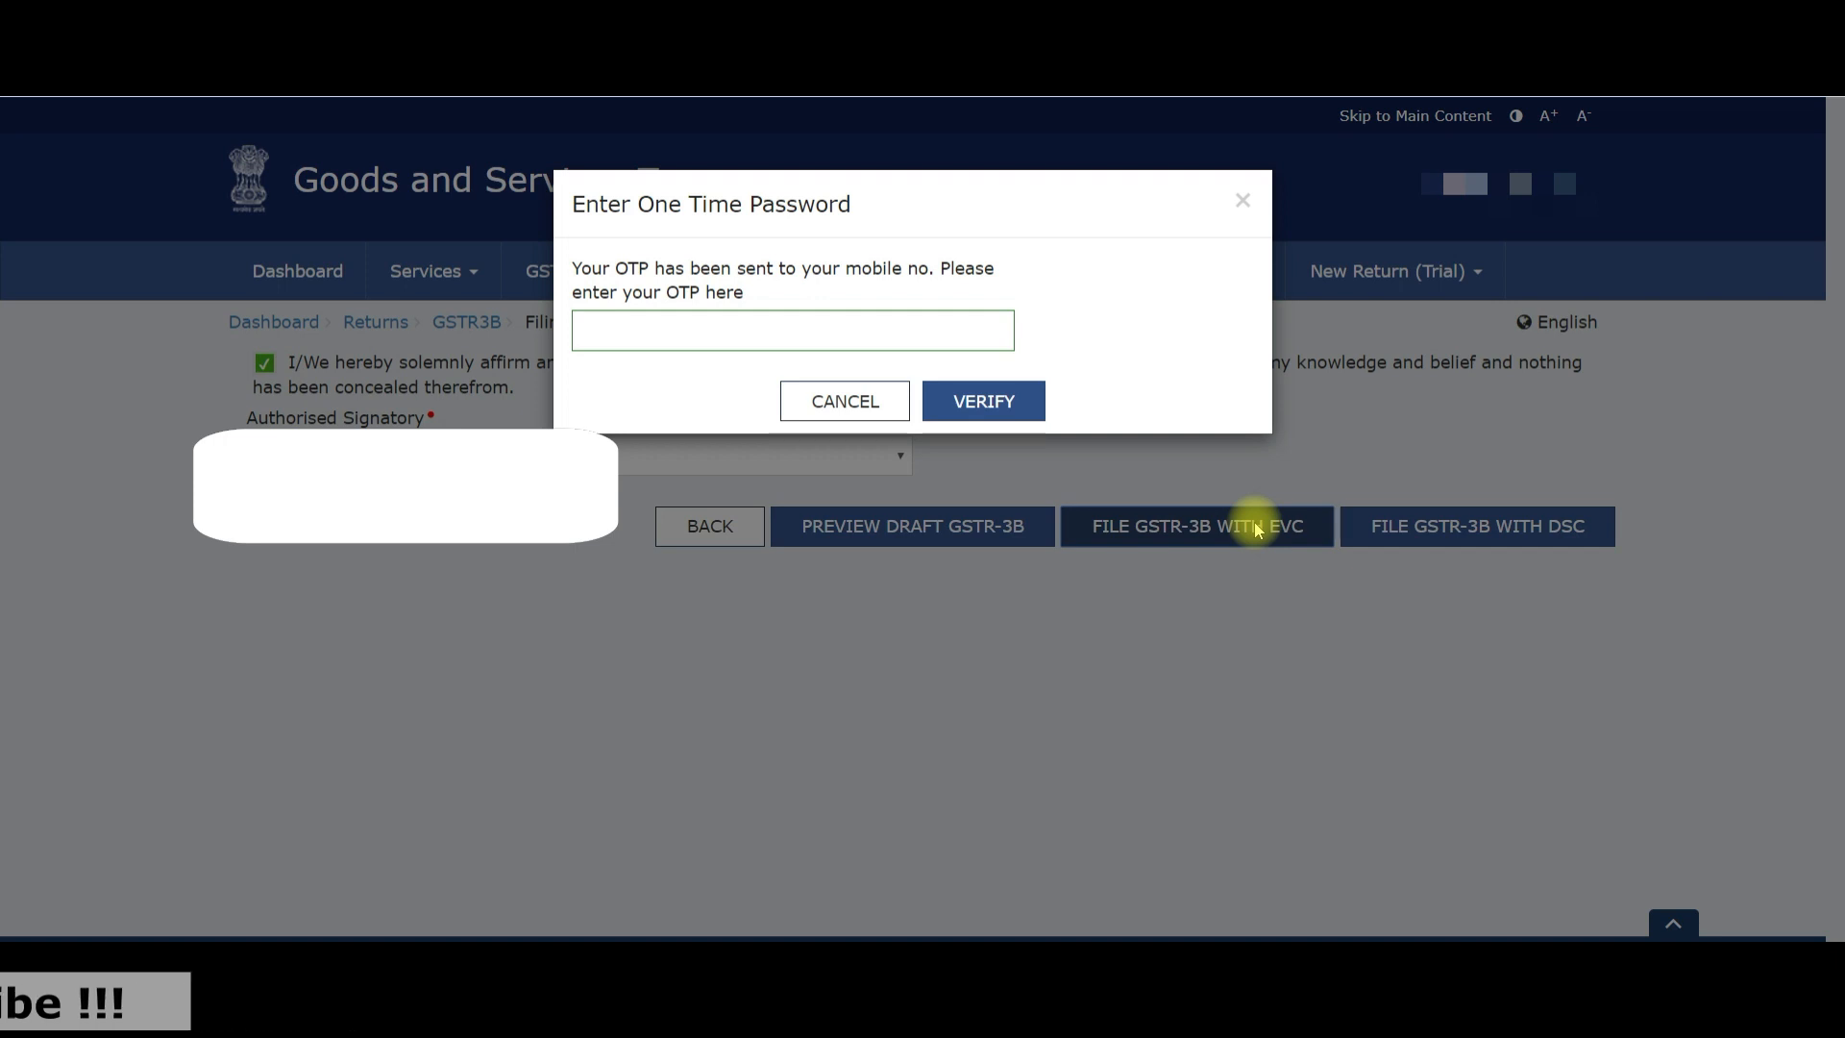
{"action": "left_click", "coordinate": [852, 333]}
{"action": "type", "text": "••"}
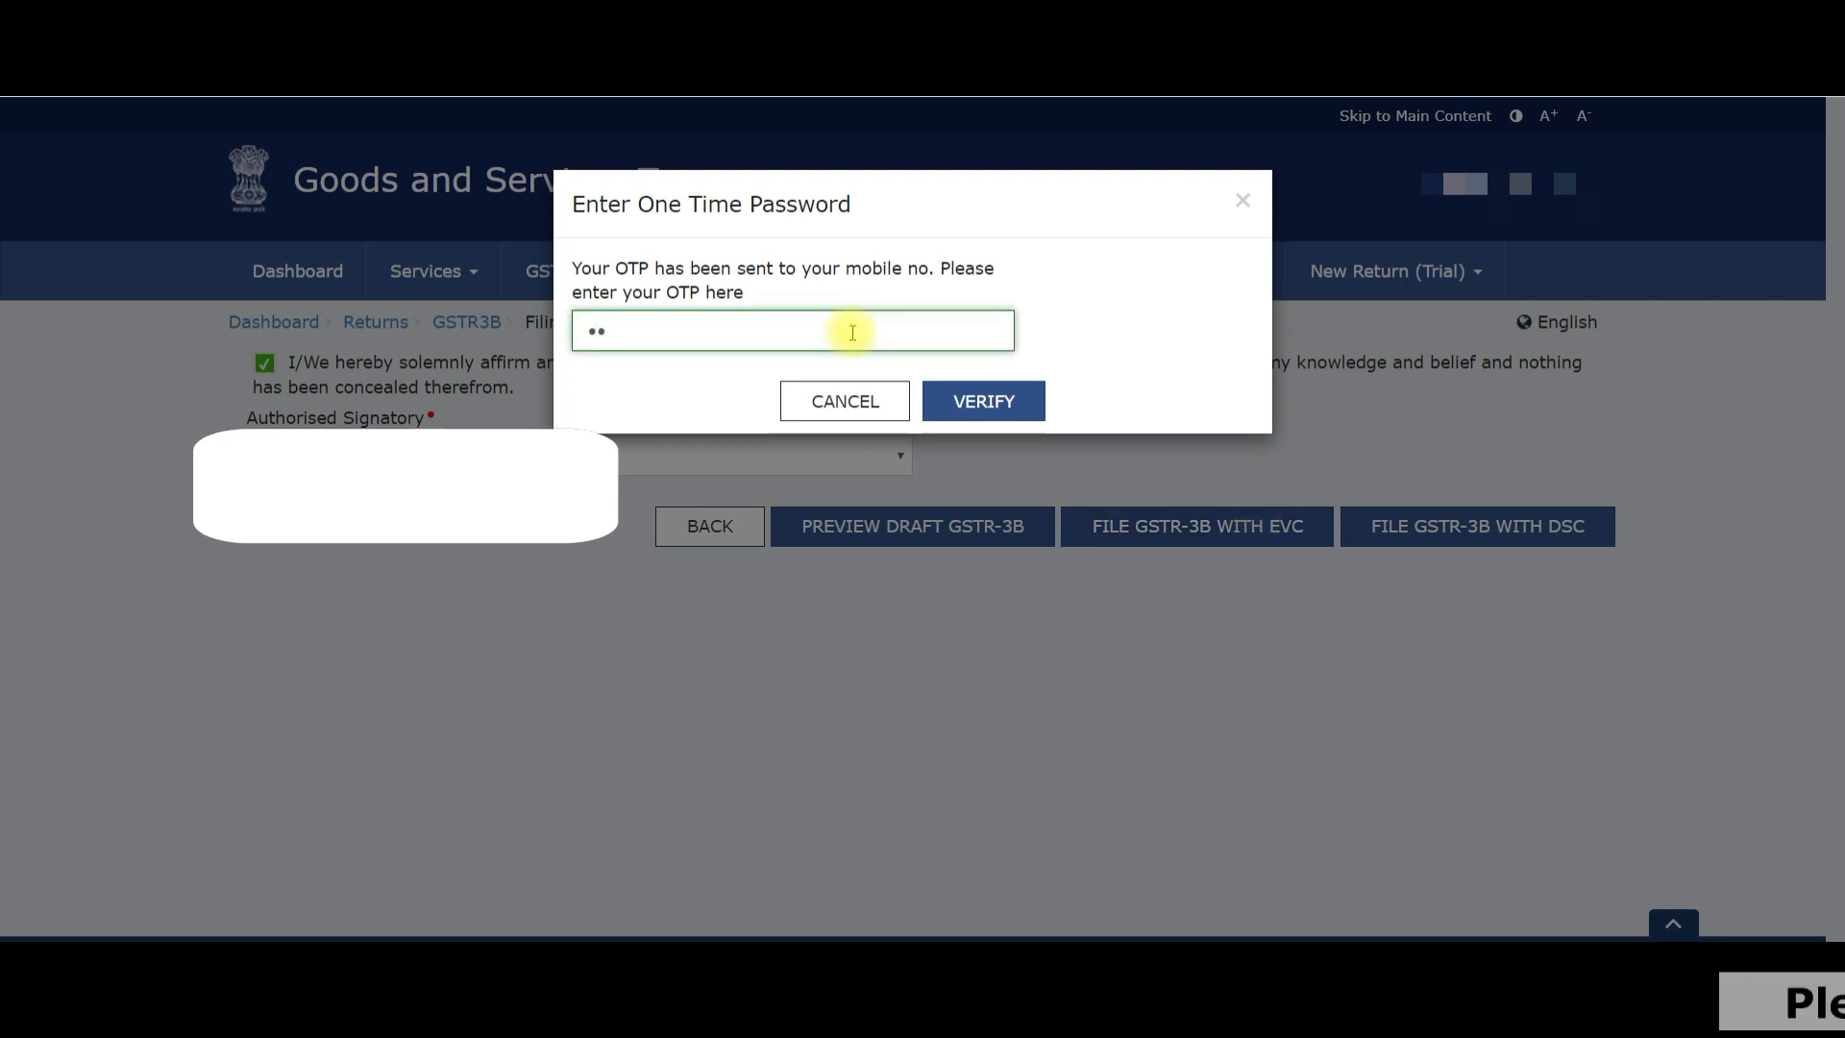
{"action": "type", "text": "•"}
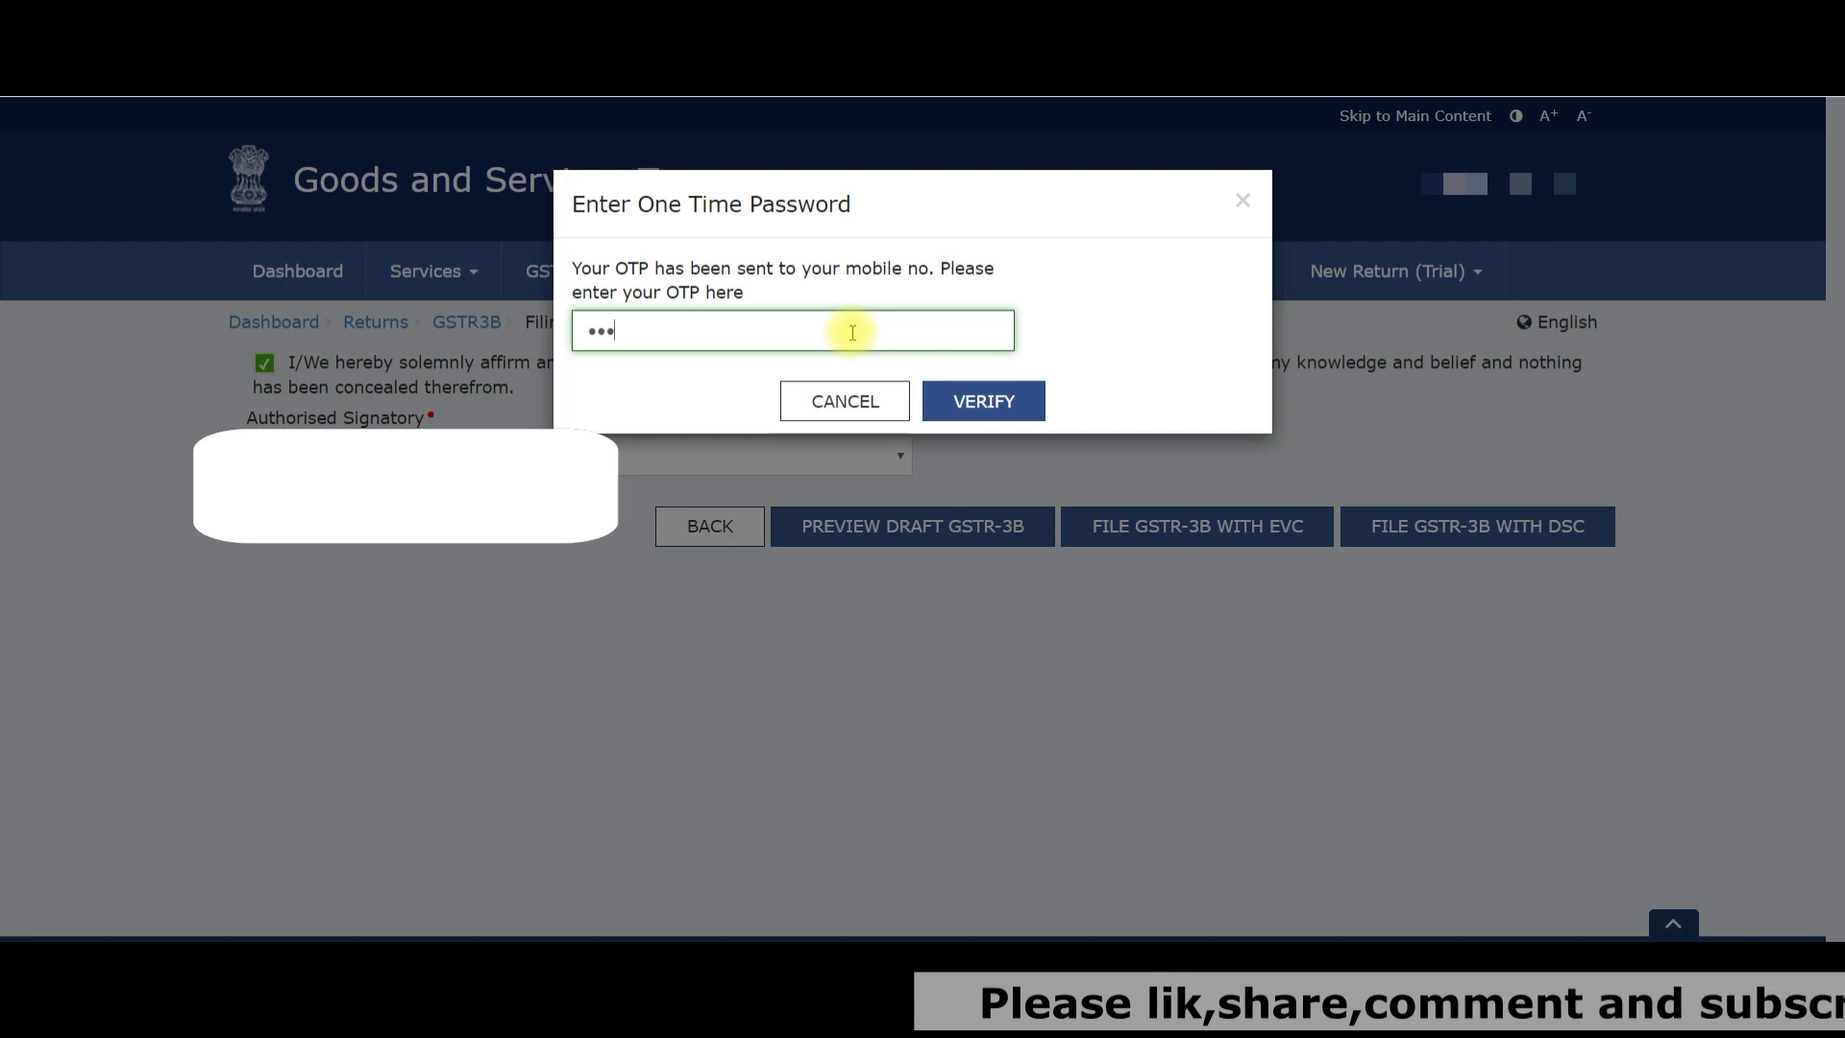
{"action": "type", "text": "•••"}
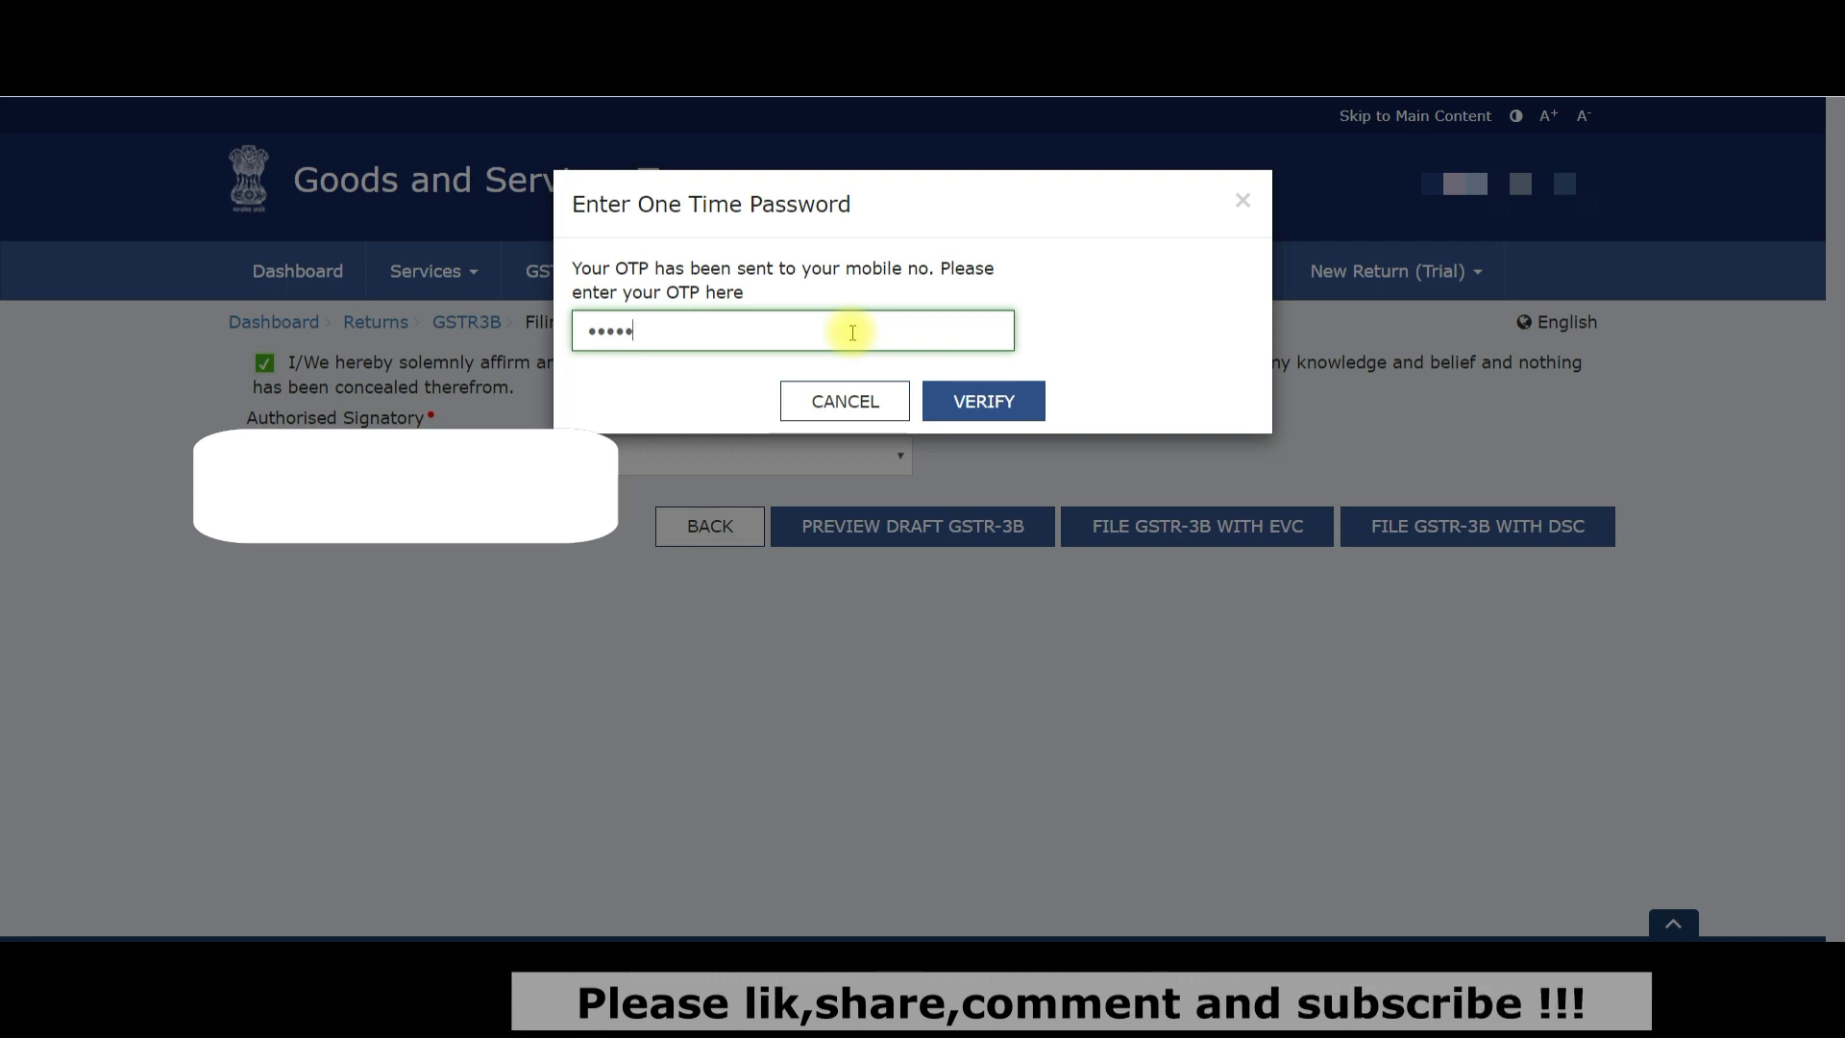
{"action": "left_click", "coordinate": [1000, 402]}
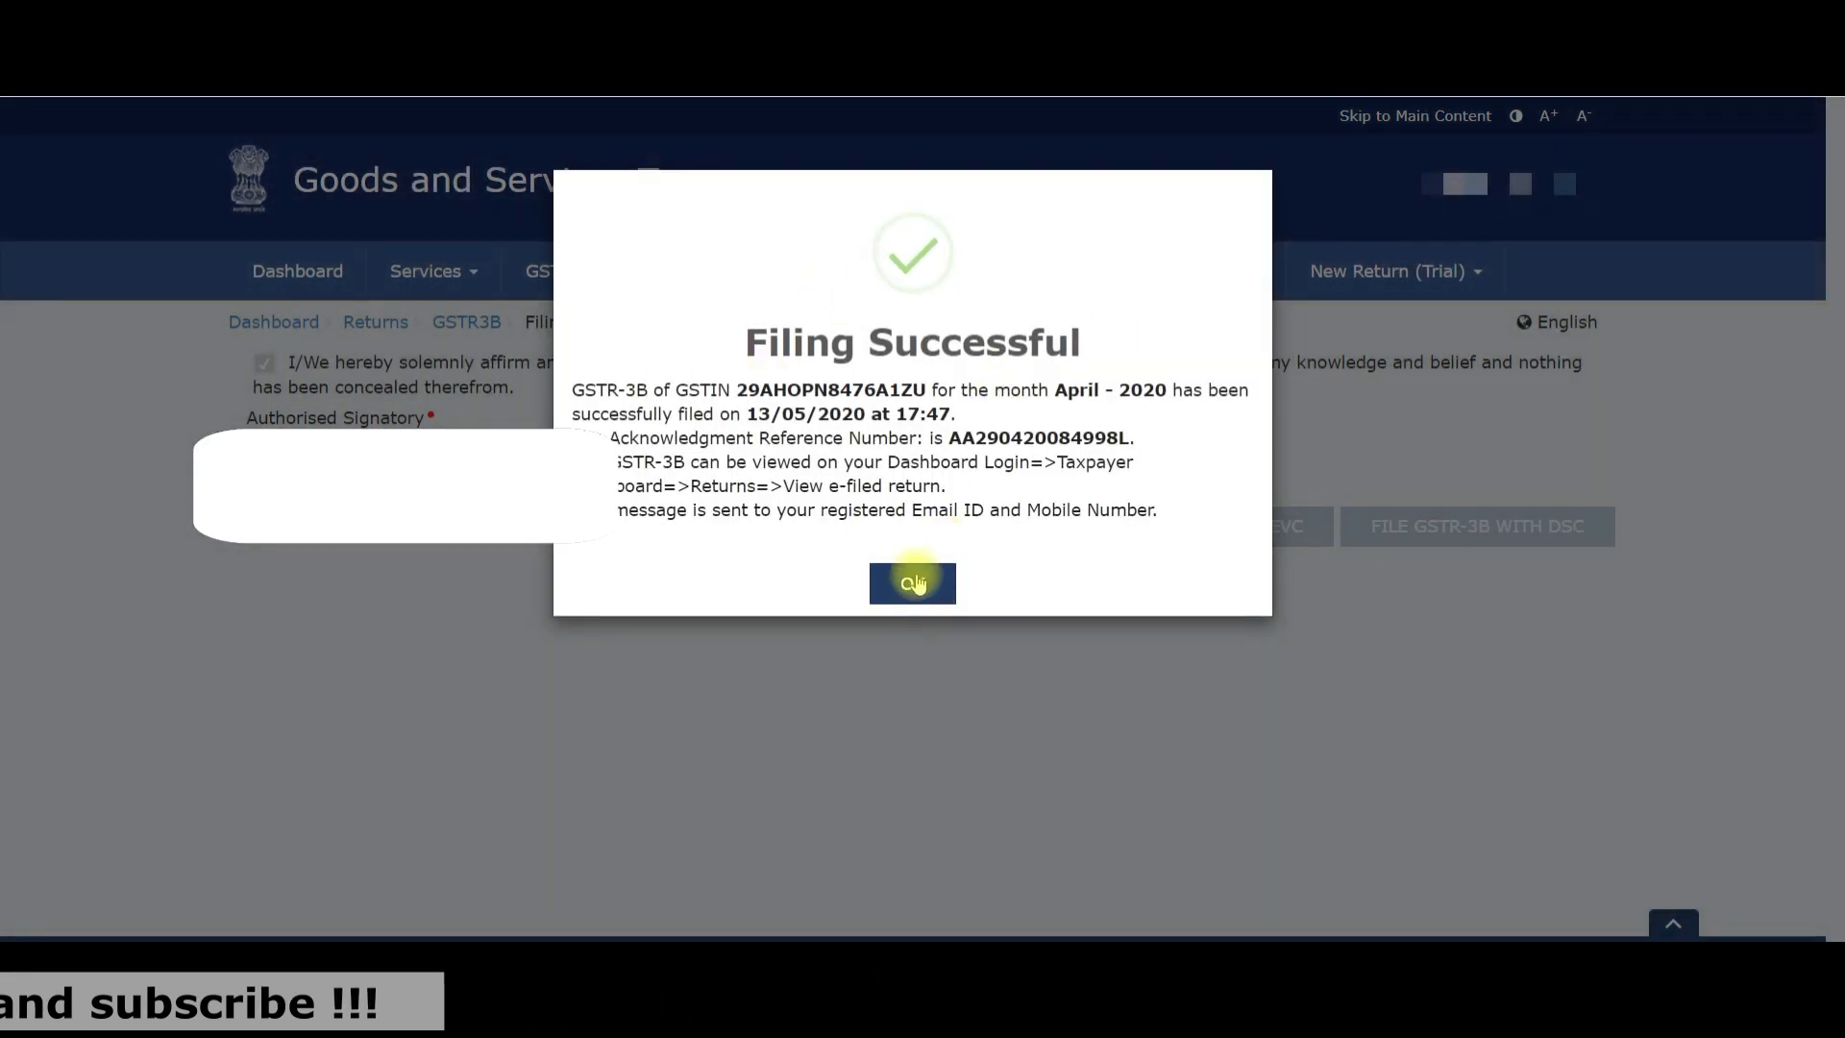
{"action": "left_click", "coordinate": [913, 582]}
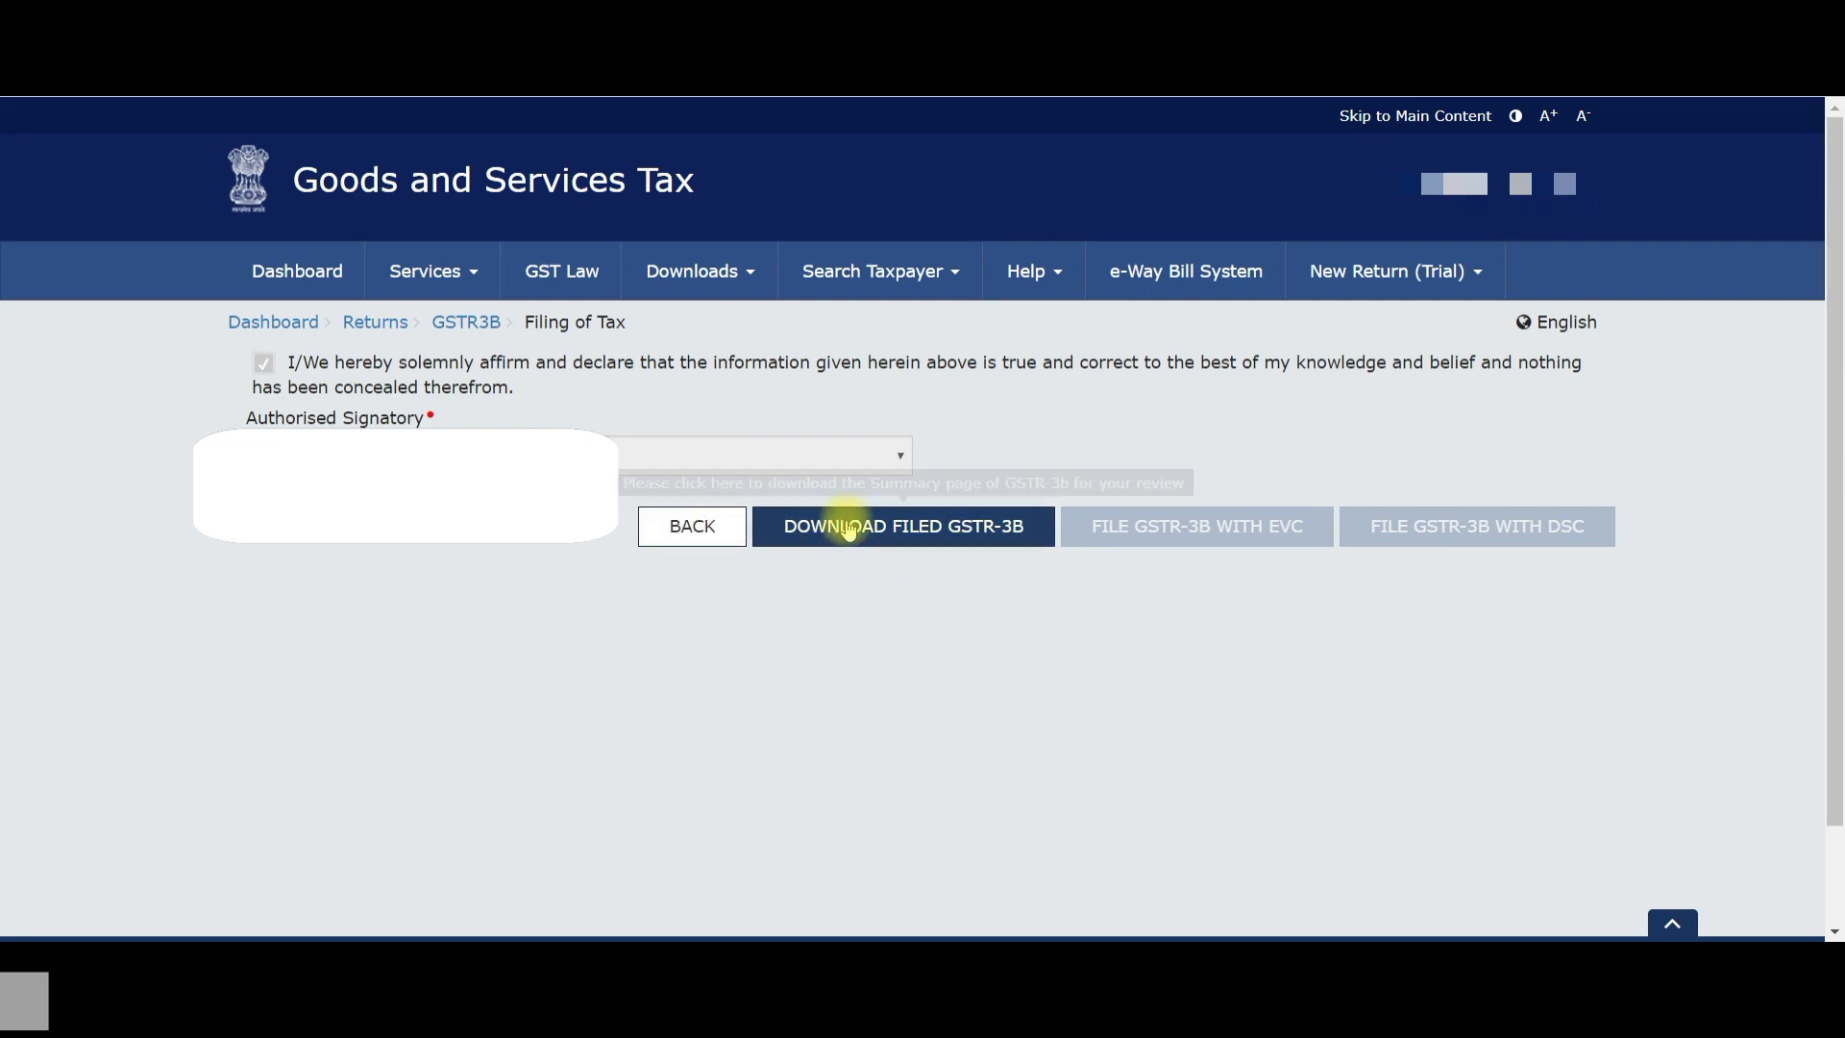
Download the filed GSTR-3B and review its tables from outward supplies through payment of tax
{"action": "left_click", "coordinate": [865, 527]}
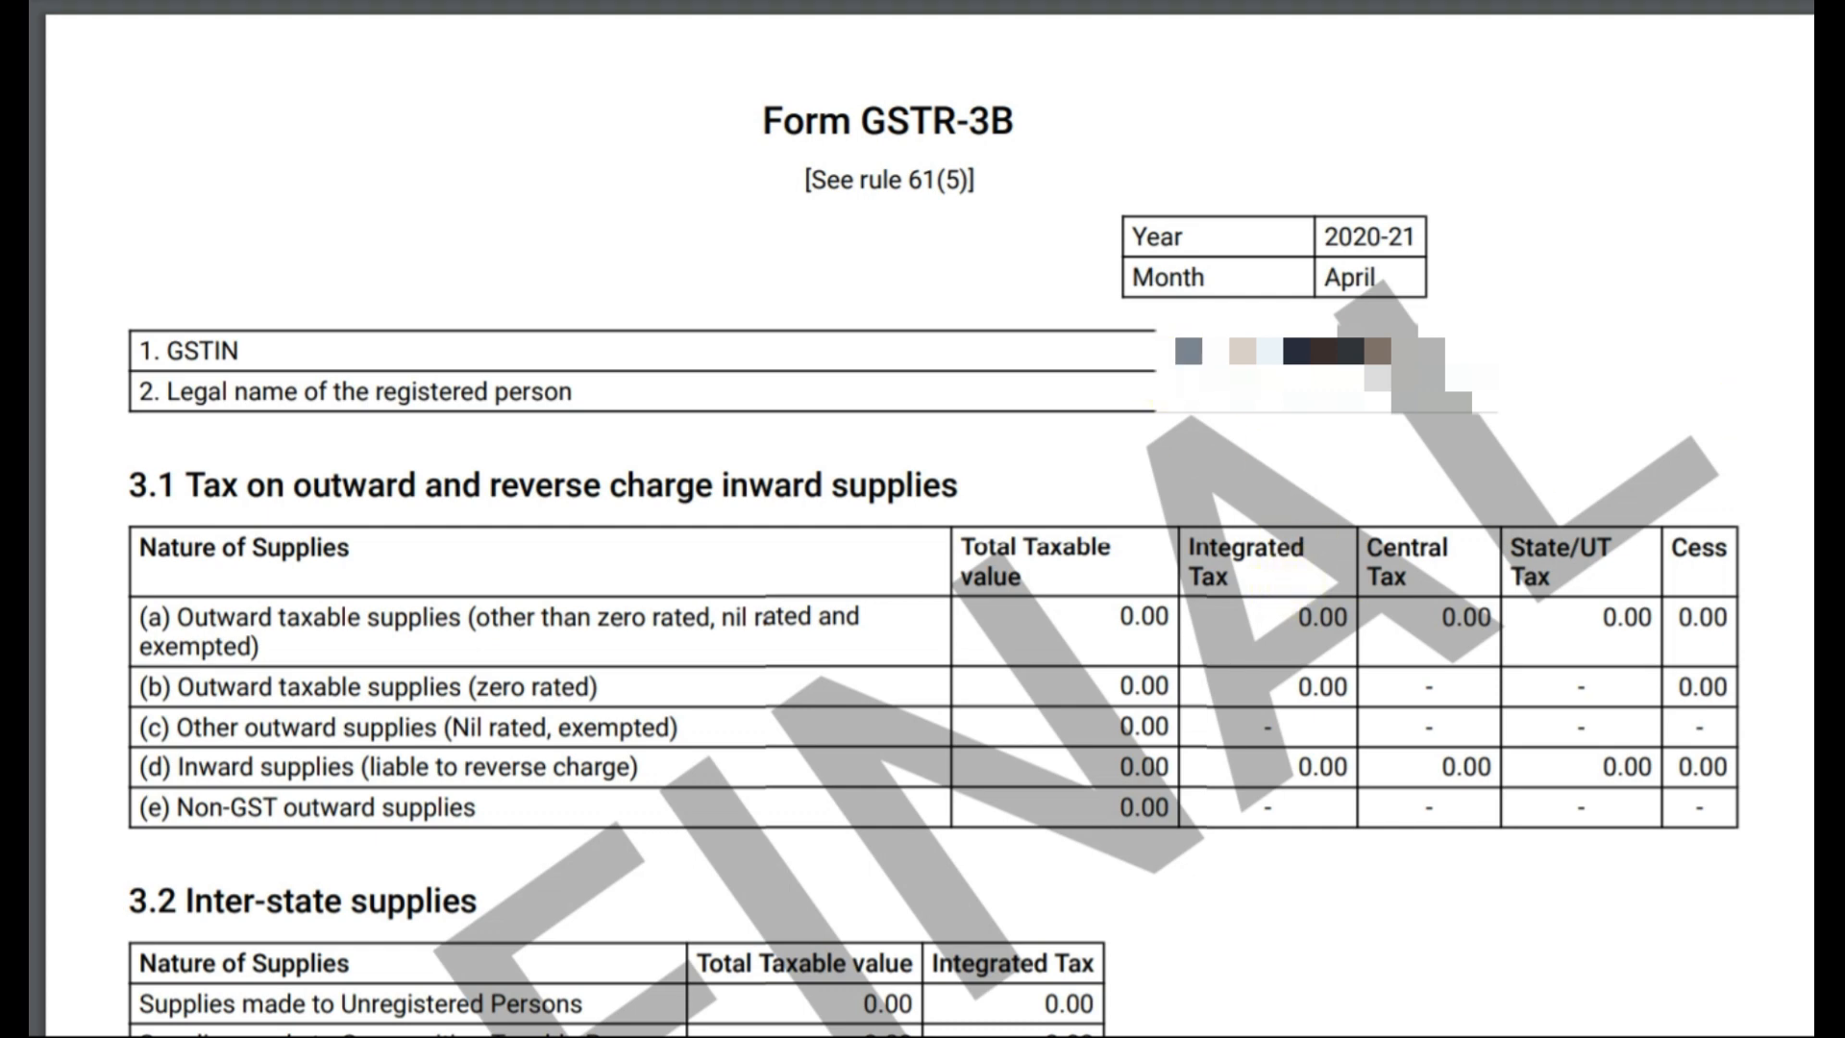
{"action": "scroll", "coordinate": [922, 519], "scroll_direction": "down", "scroll_amount": 10}
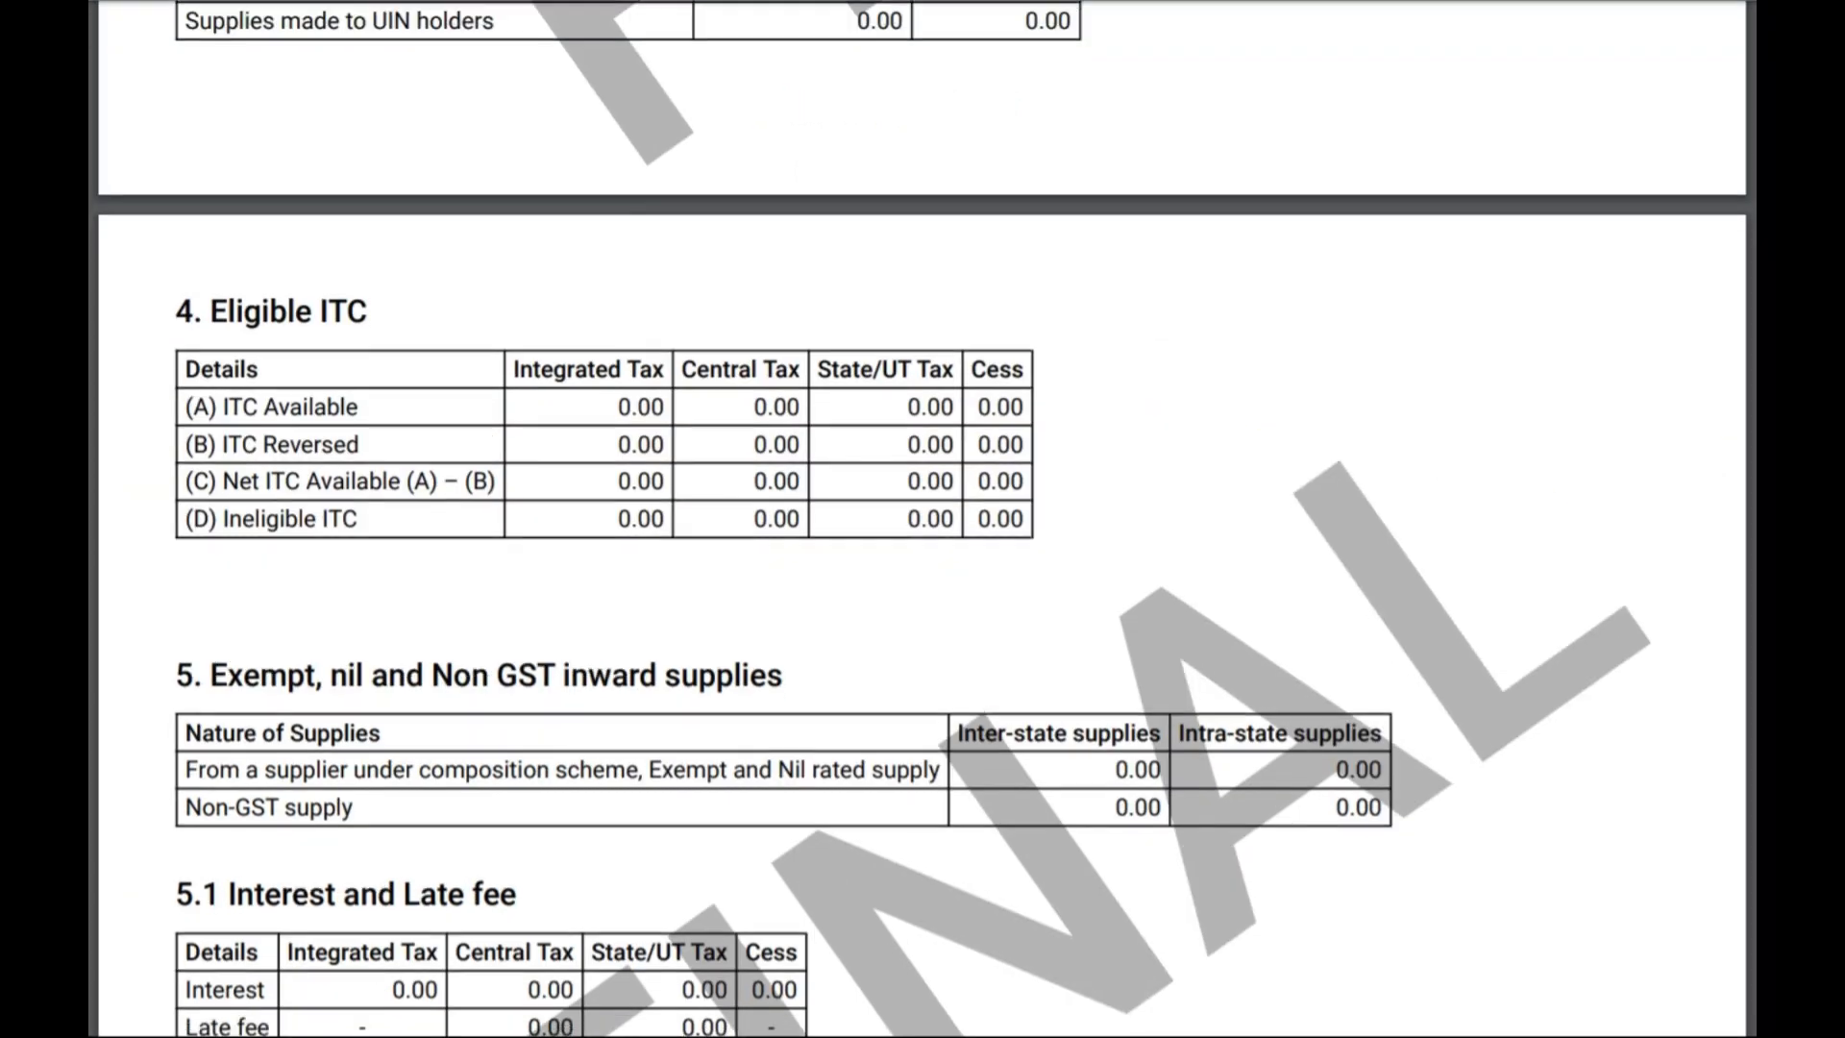
{"action": "scroll", "coordinate": [922, 519], "scroll_direction": "down", "scroll_amount": 5}
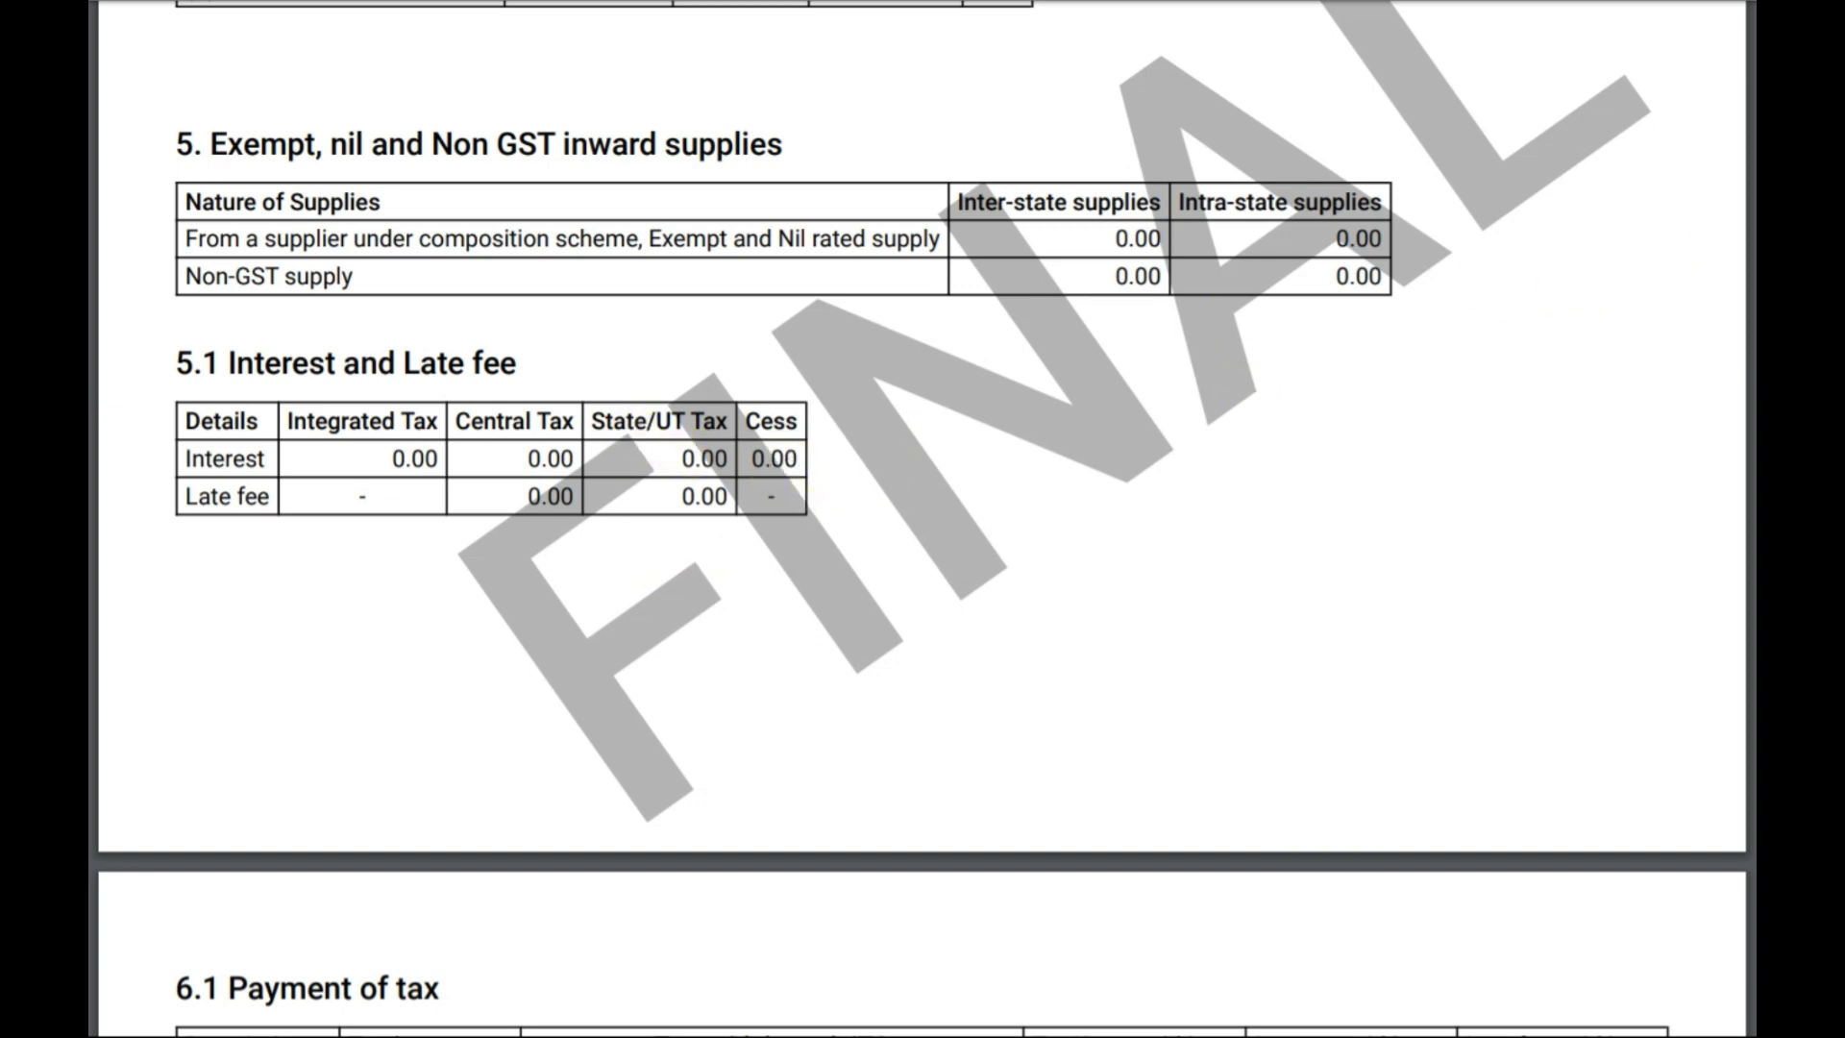
{"action": "scroll", "coordinate": [923, 519], "scroll_direction": "down", "scroll_amount": 4}
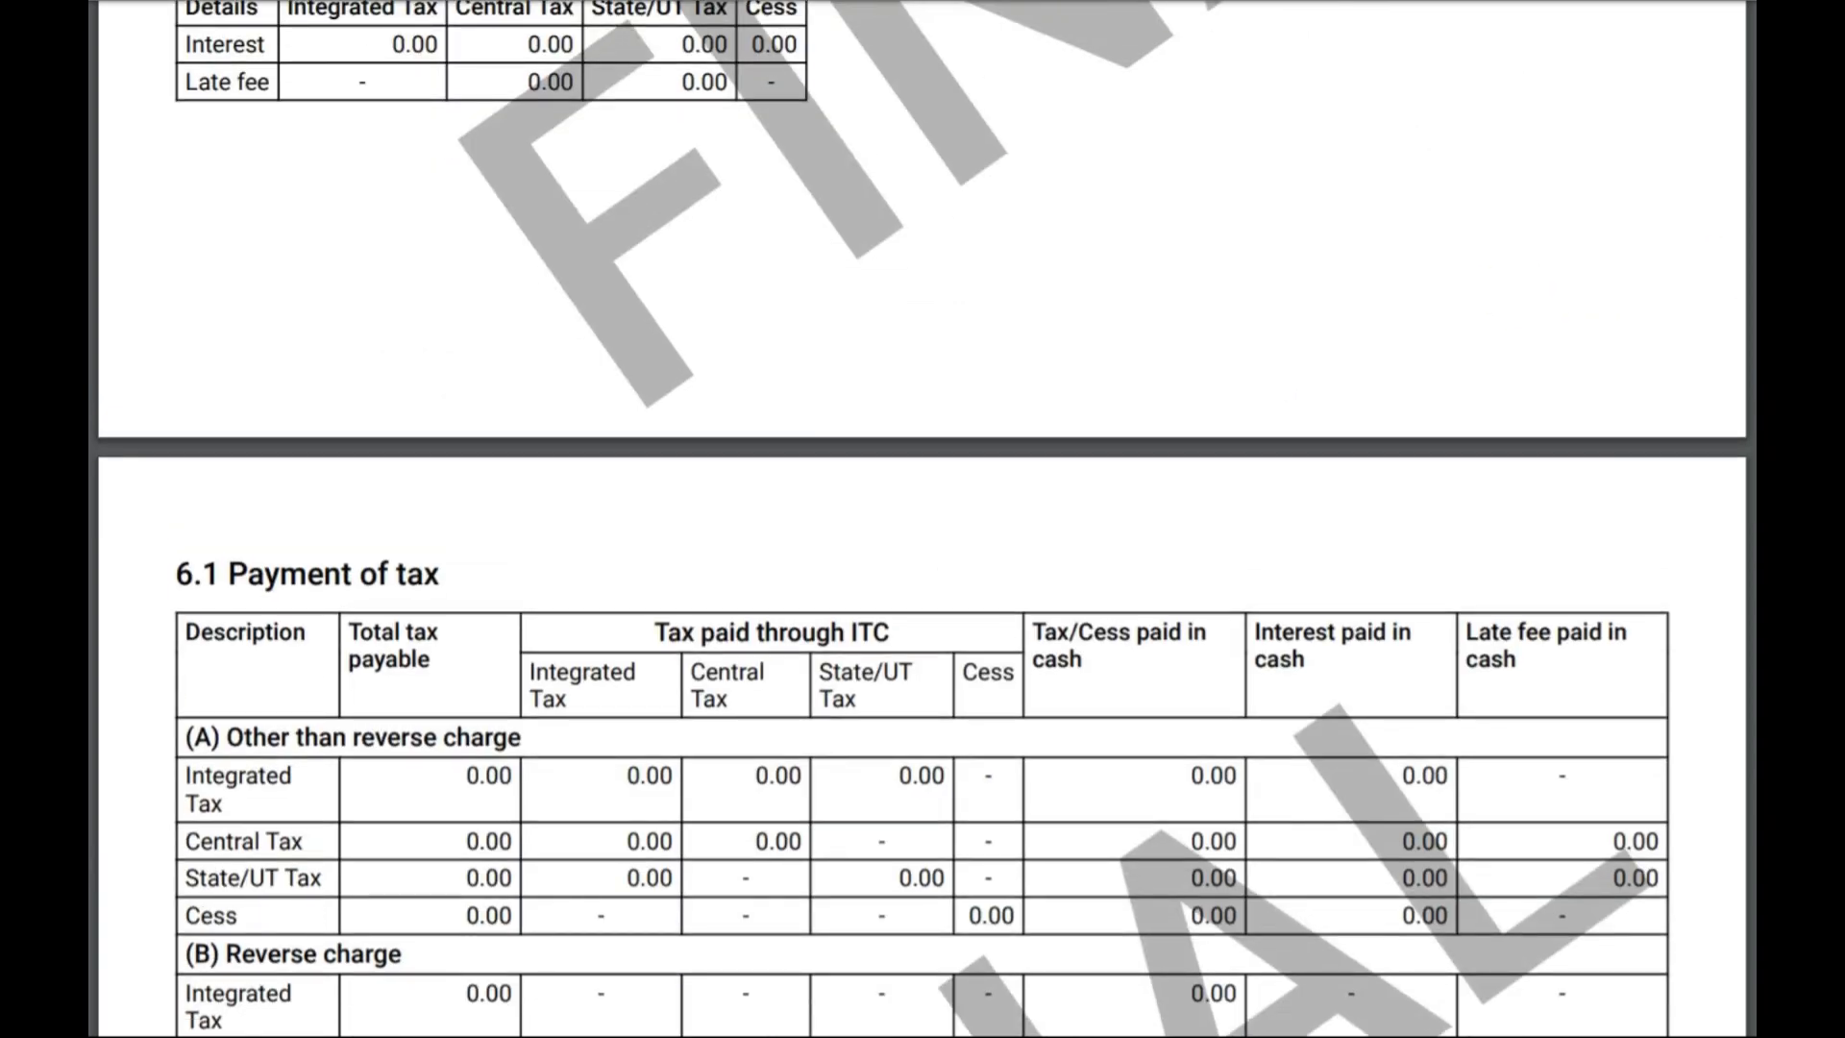
{"action": "scroll", "coordinate": [922, 519], "scroll_direction": "down", "scroll_amount": 6}
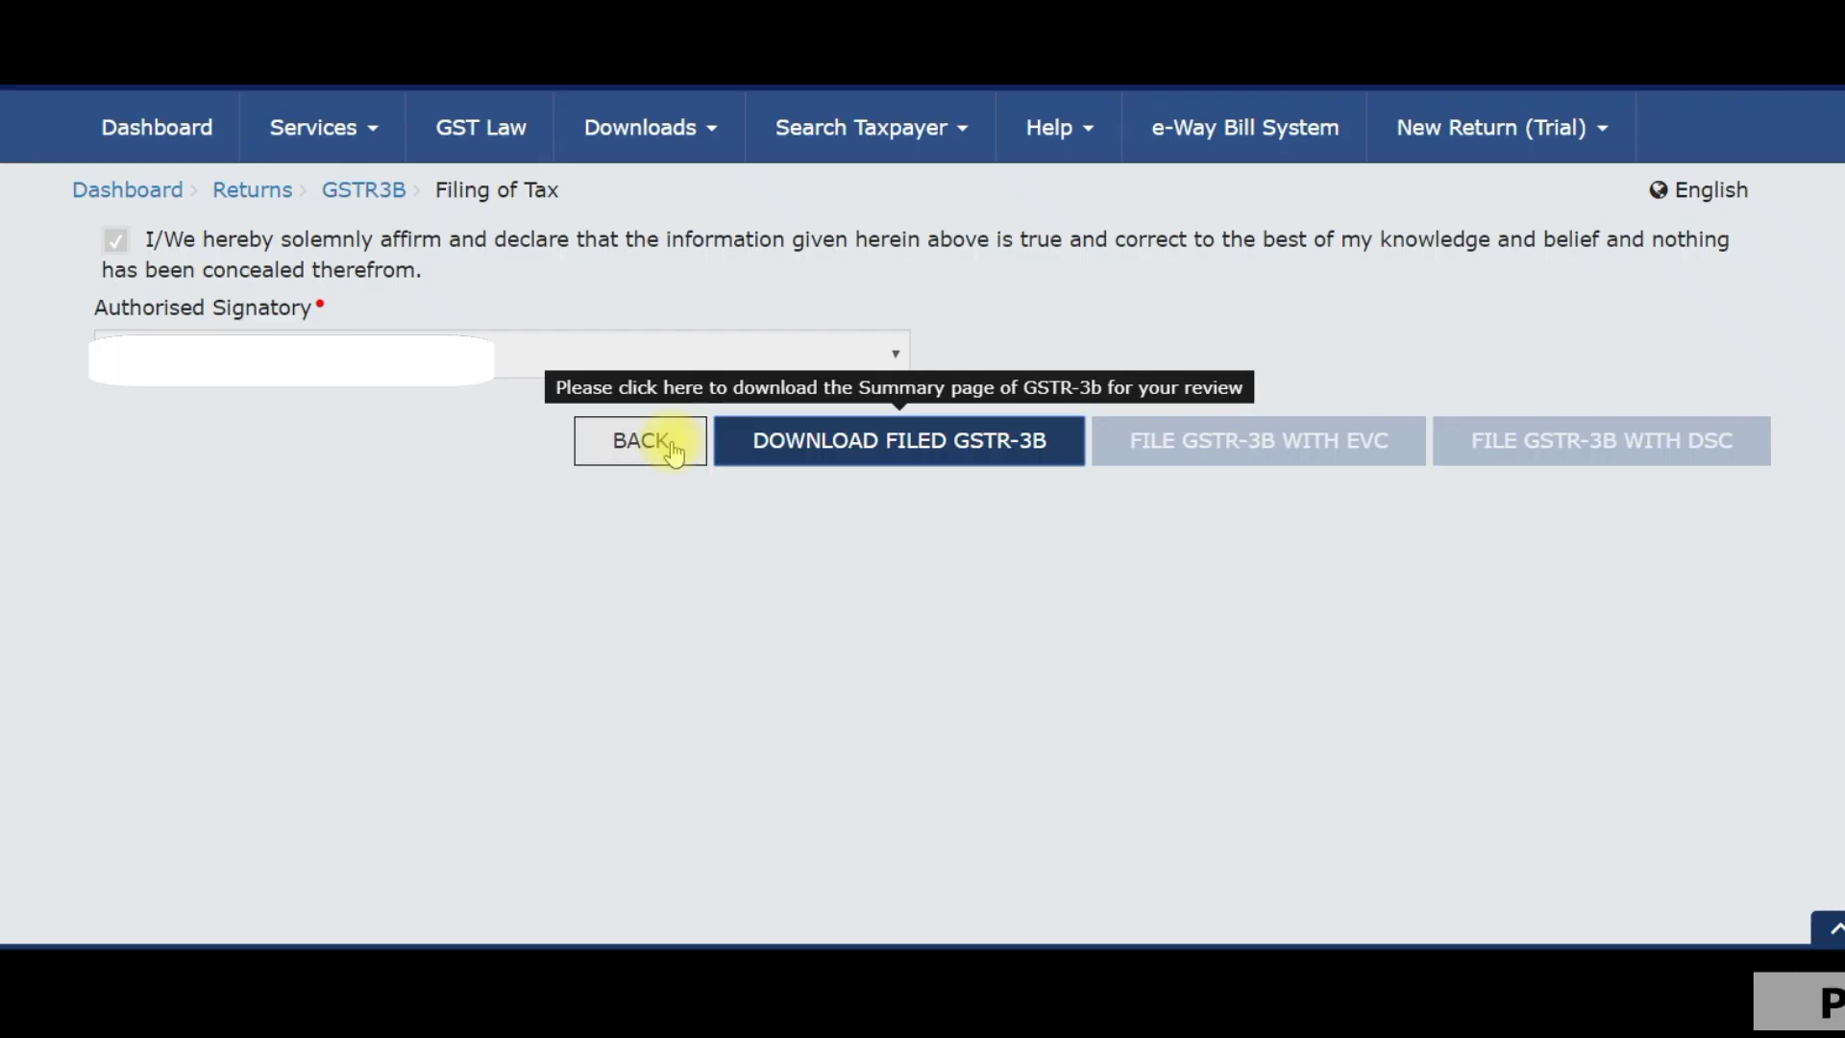
Go back from the filed GSTR-3B to the File Returns page and log out of the account
{"action": "left_click", "coordinate": [670, 441]}
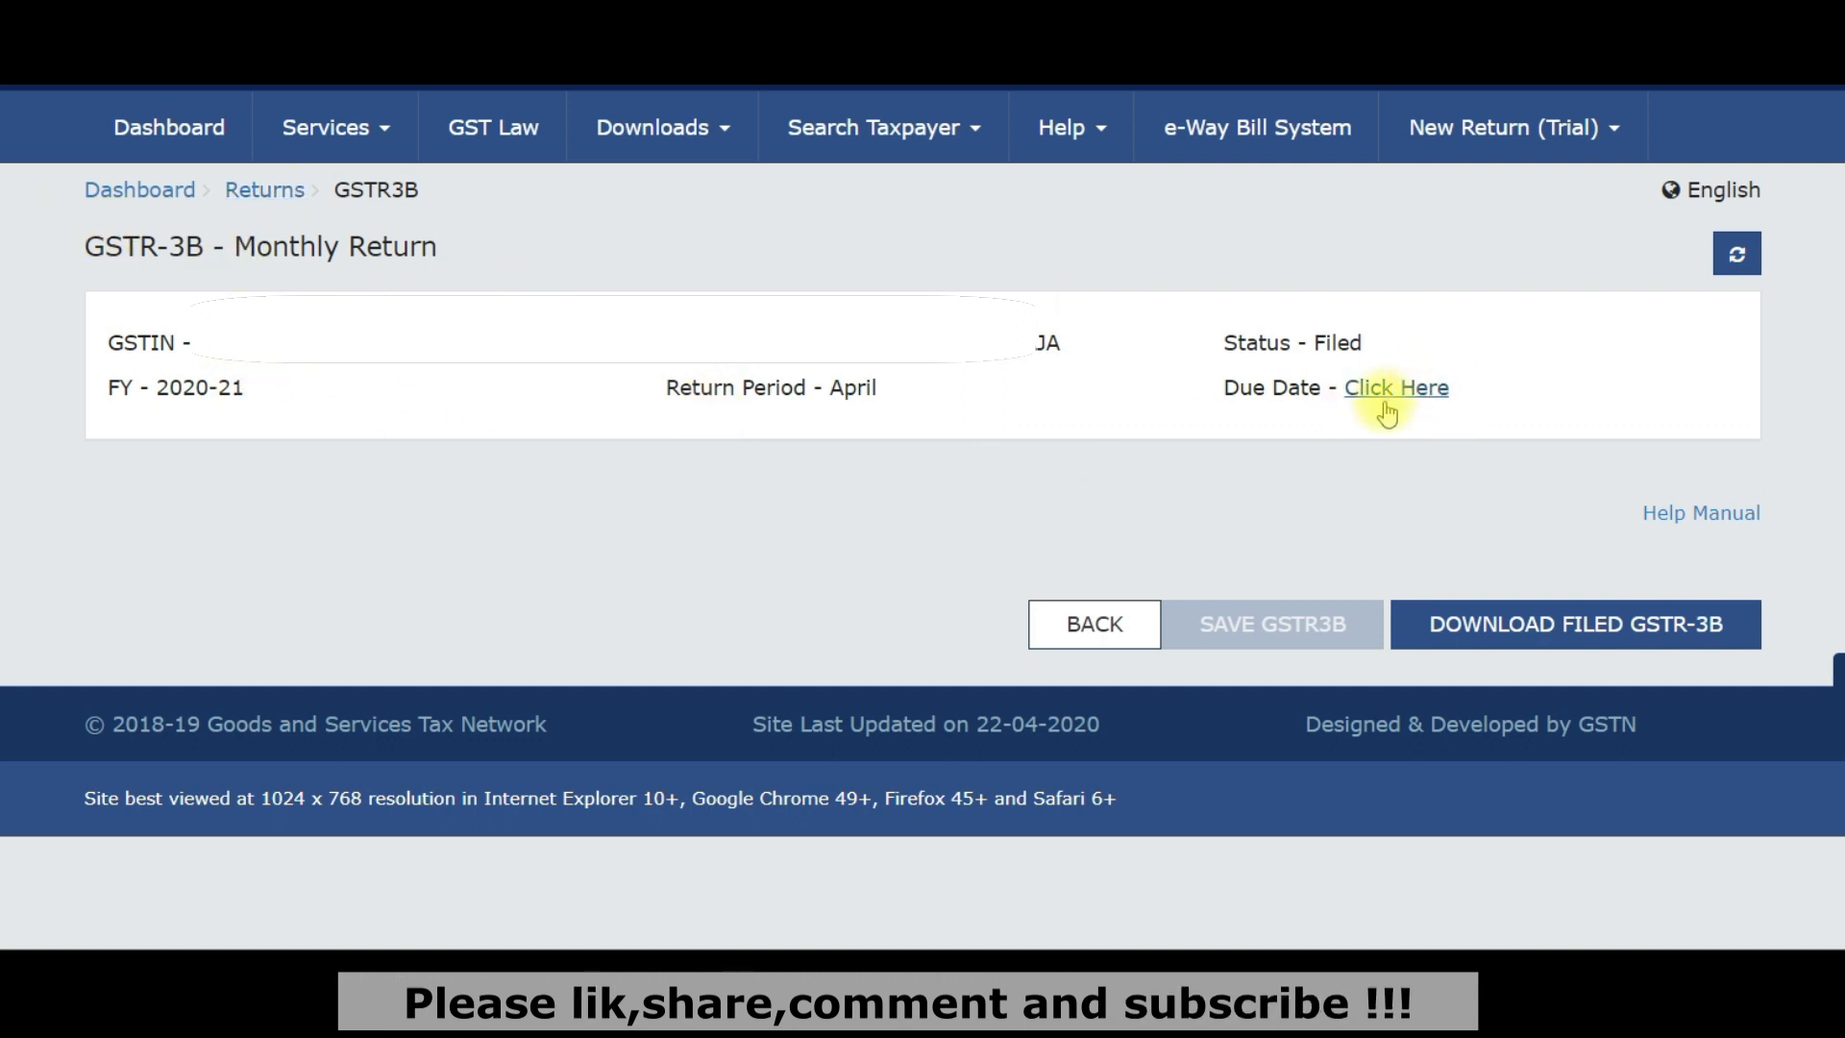
{"action": "left_click", "coordinate": [1104, 634]}
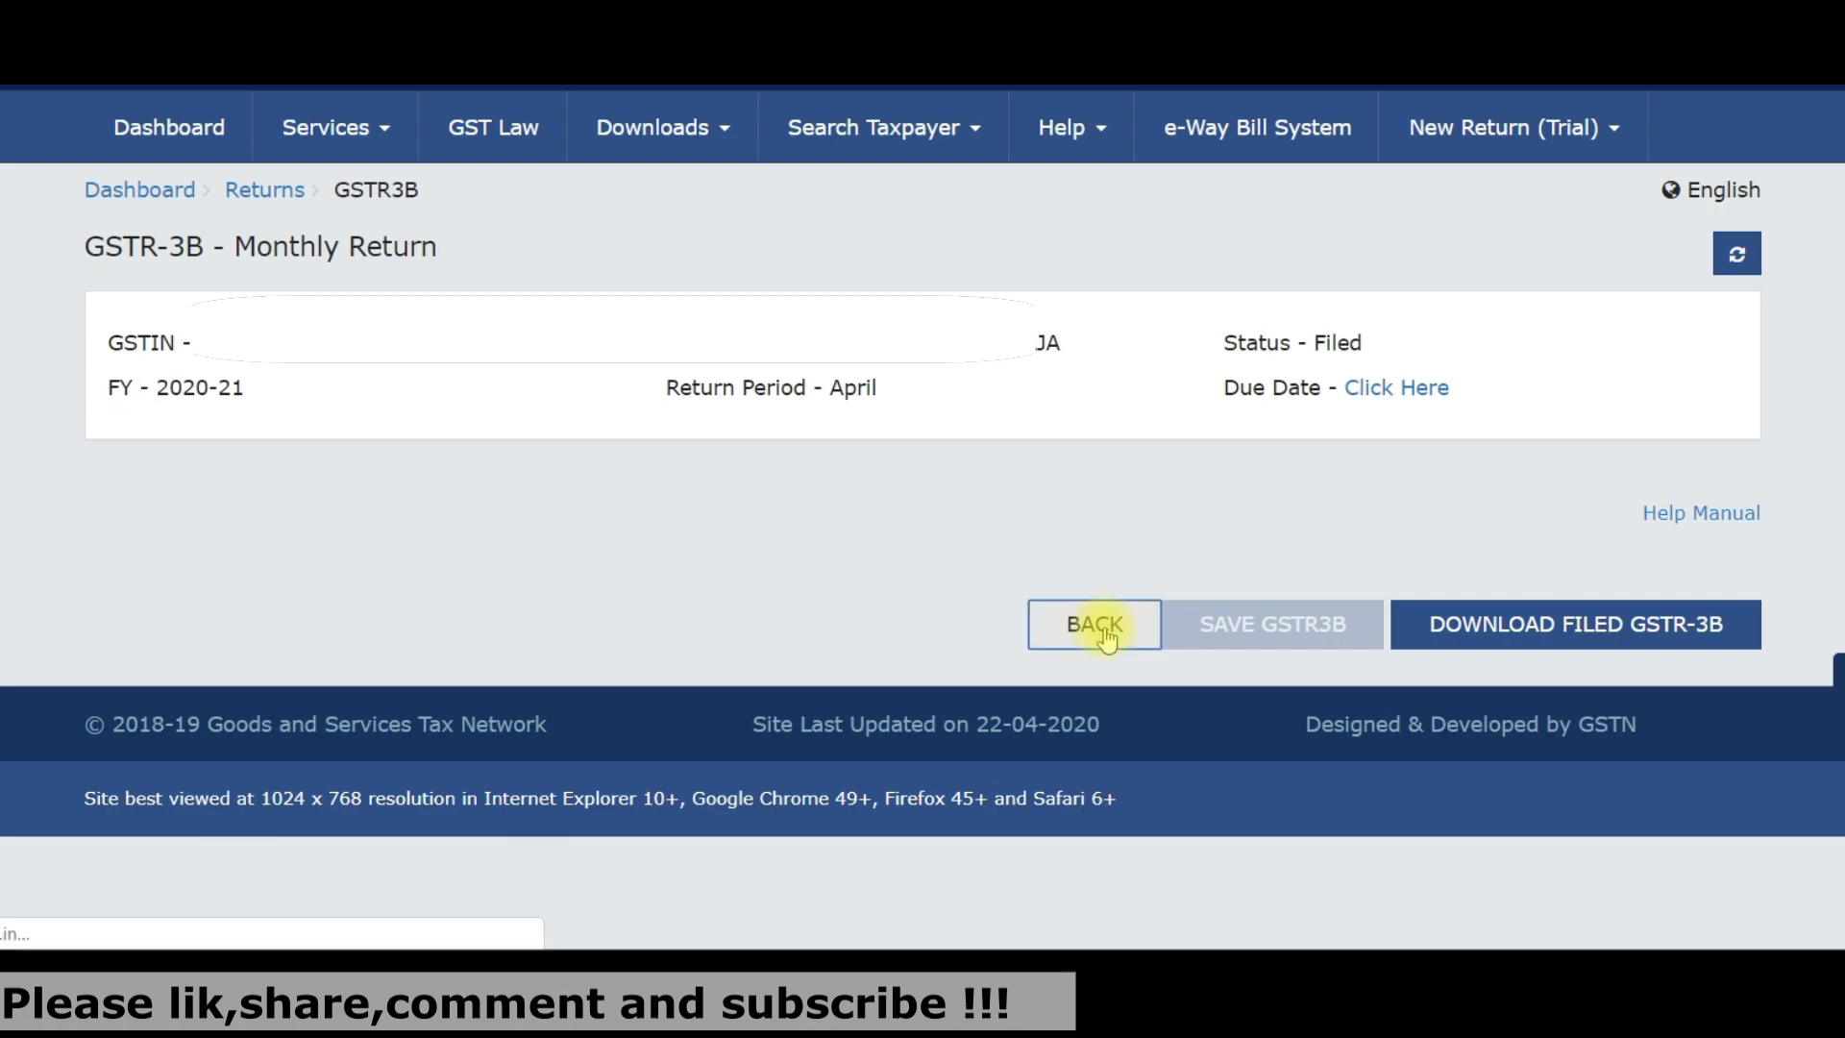
{"action": "left_click", "coordinate": [1614, 115]}
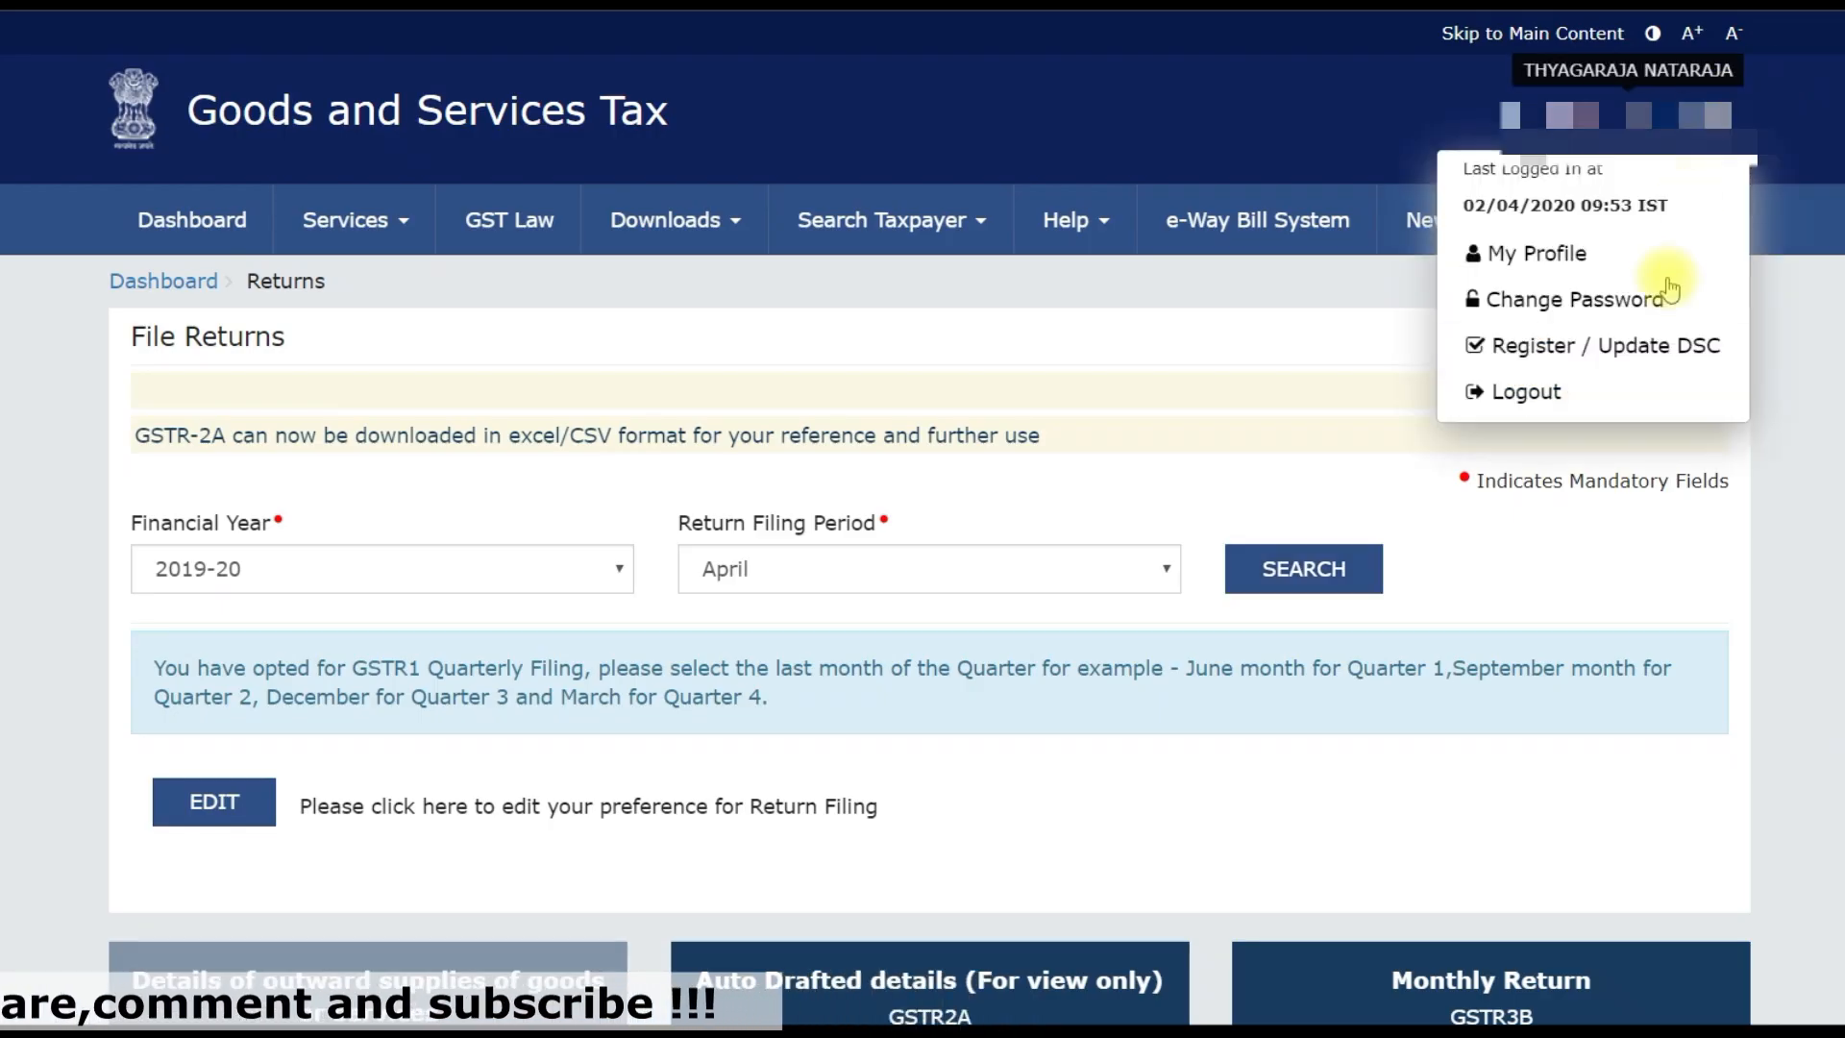
{"action": "left_click", "coordinate": [1544, 388]}
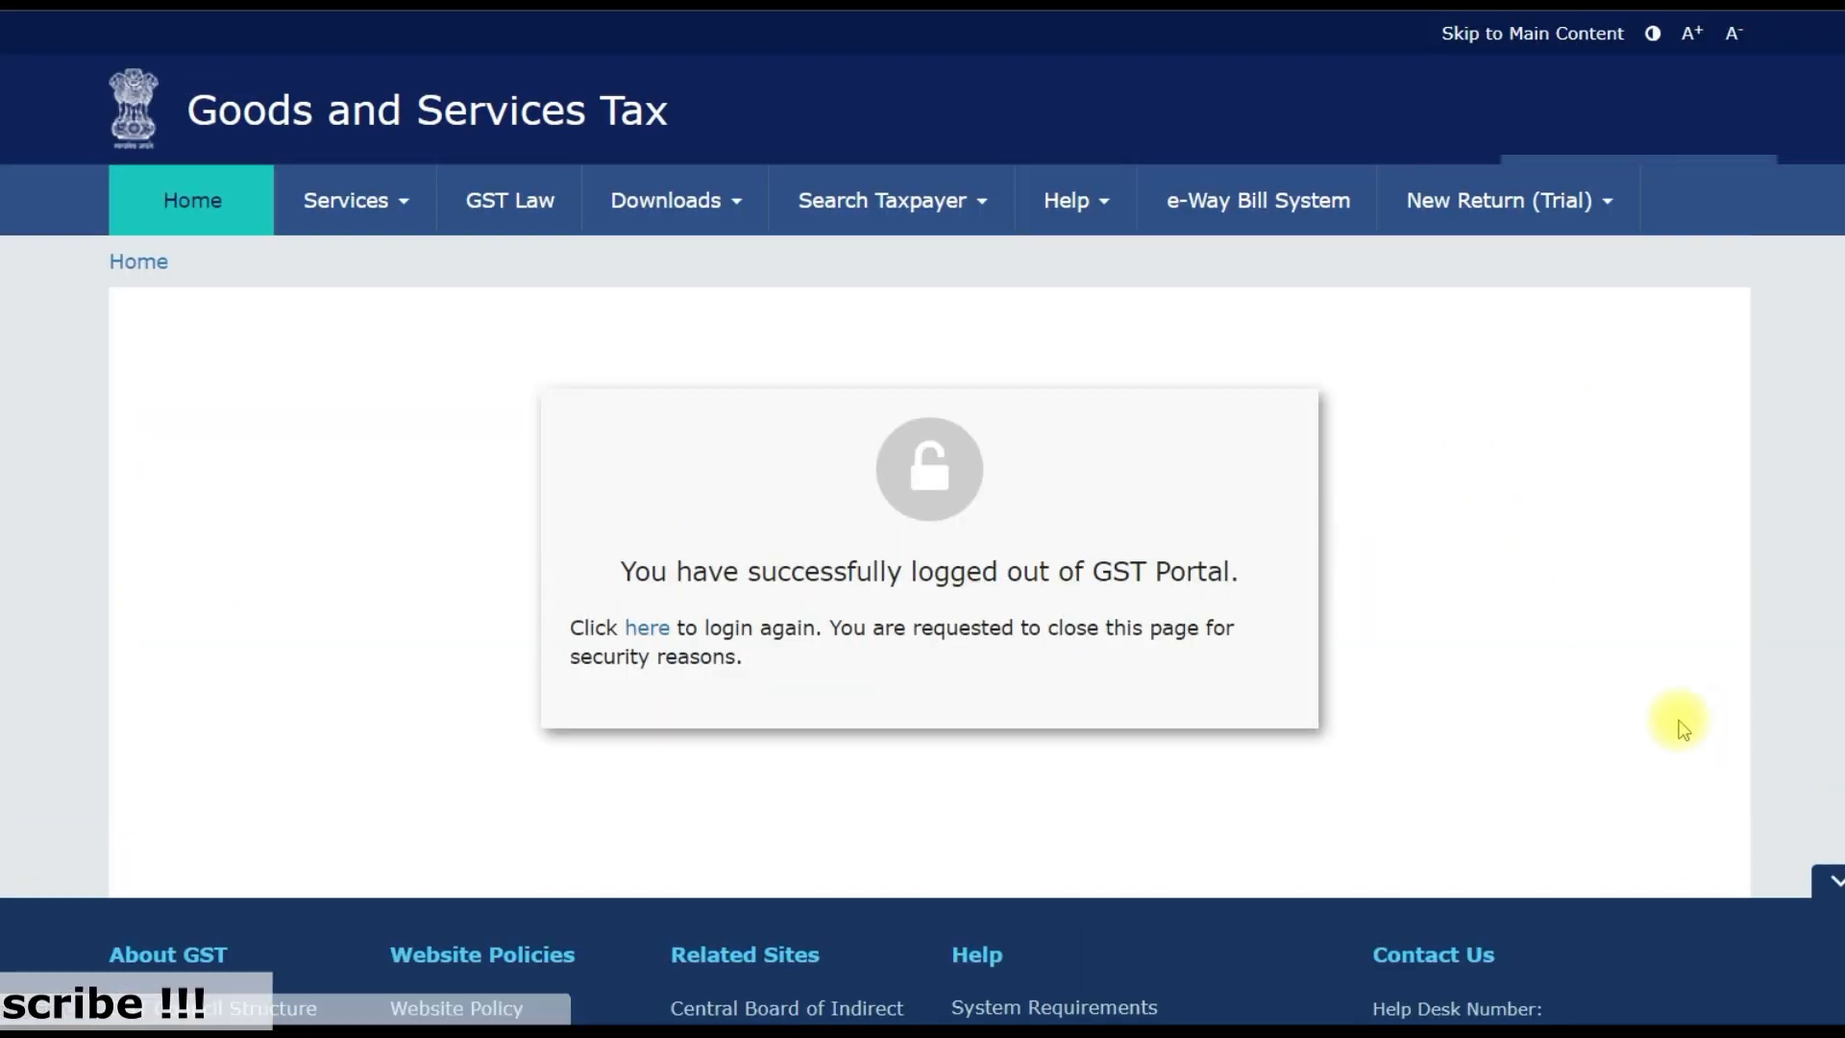